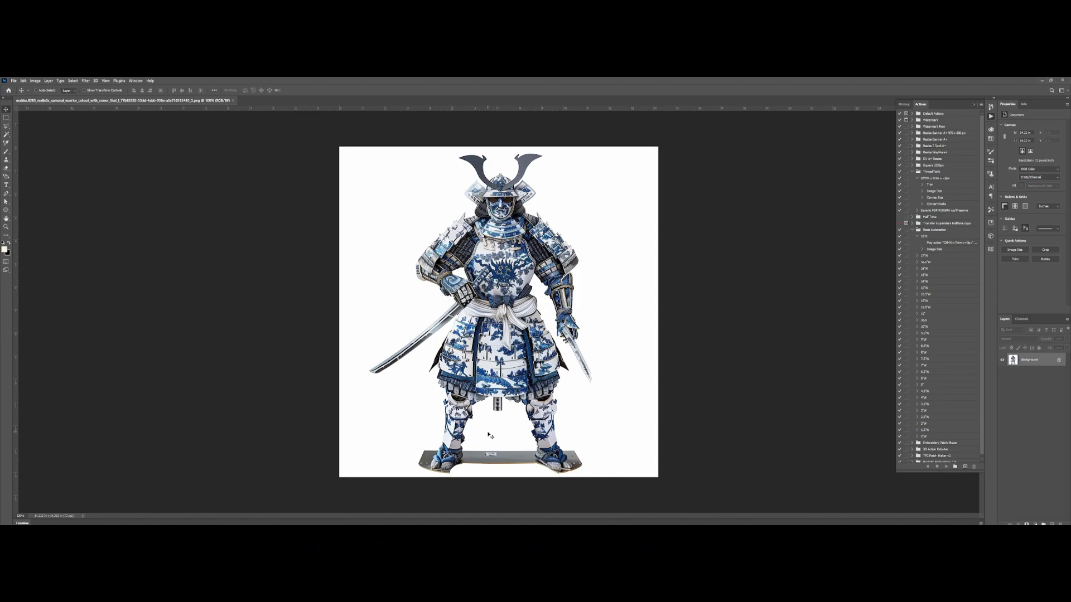
- Check the samurai image's dimensions and resolution, and inspect its detail up close
{"action": "scroll", "coordinate": [488, 436], "scroll_direction": "up", "scroll_amount": 3}
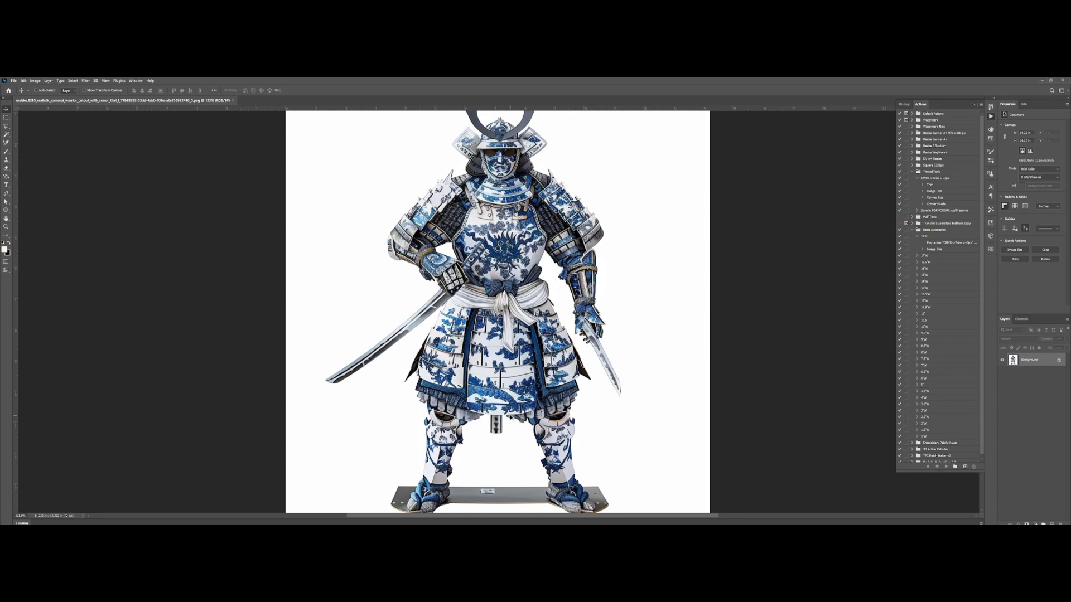
{"action": "key", "text": "ctrl+alt+i"}
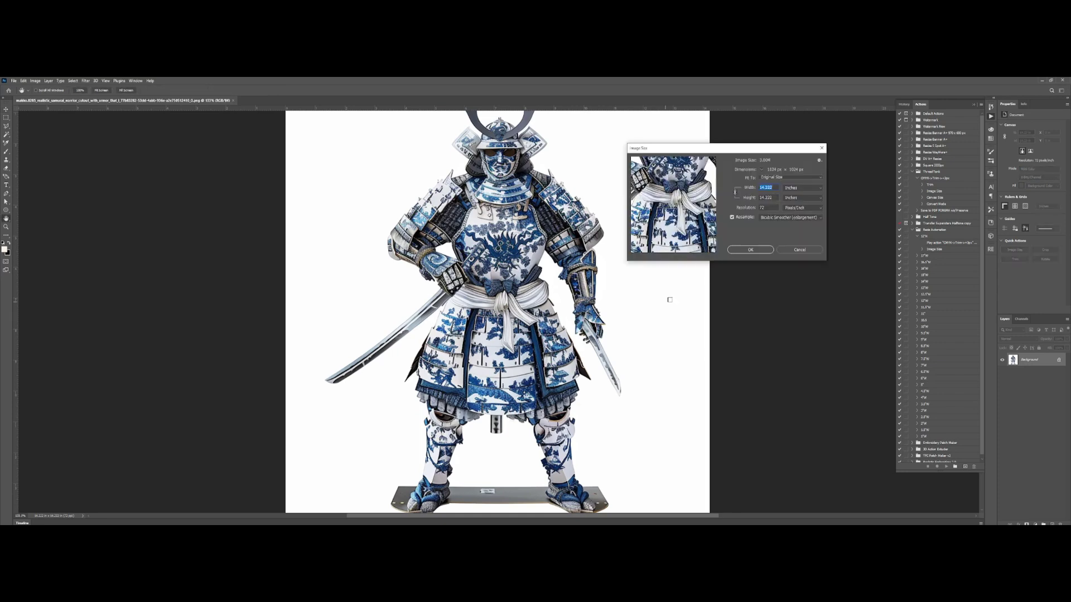
{"action": "double_click", "coordinate": [769, 208]}
{"action": "left_click_drag", "start_coordinate": [772, 188], "coordinate": [756, 188]}
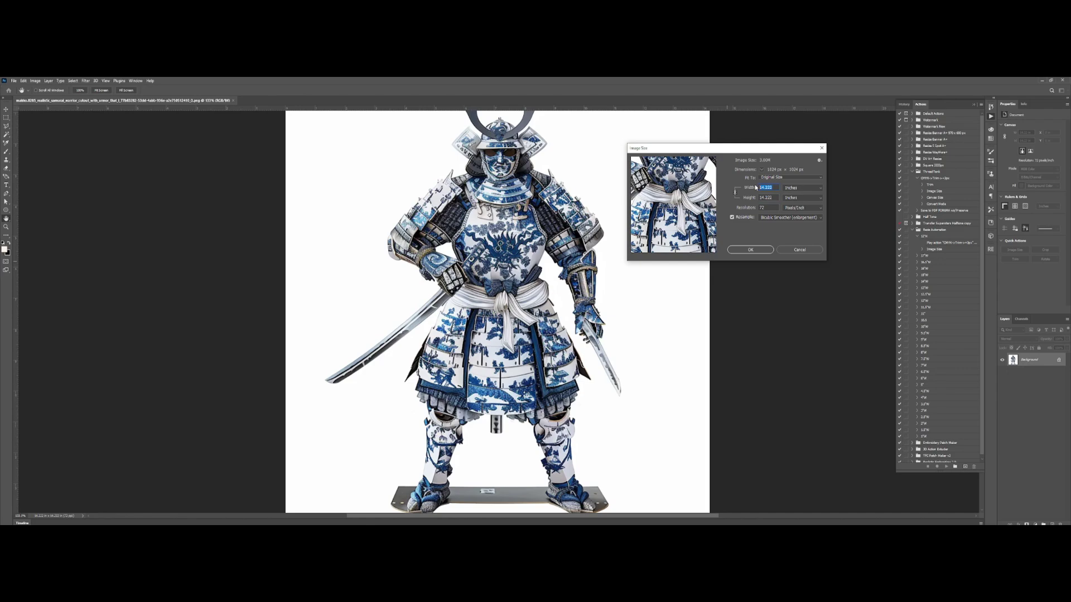
{"action": "left_click", "coordinate": [798, 249]}
{"action": "scroll", "coordinate": [545, 409], "scroll_direction": "up", "scroll_amount": 5}
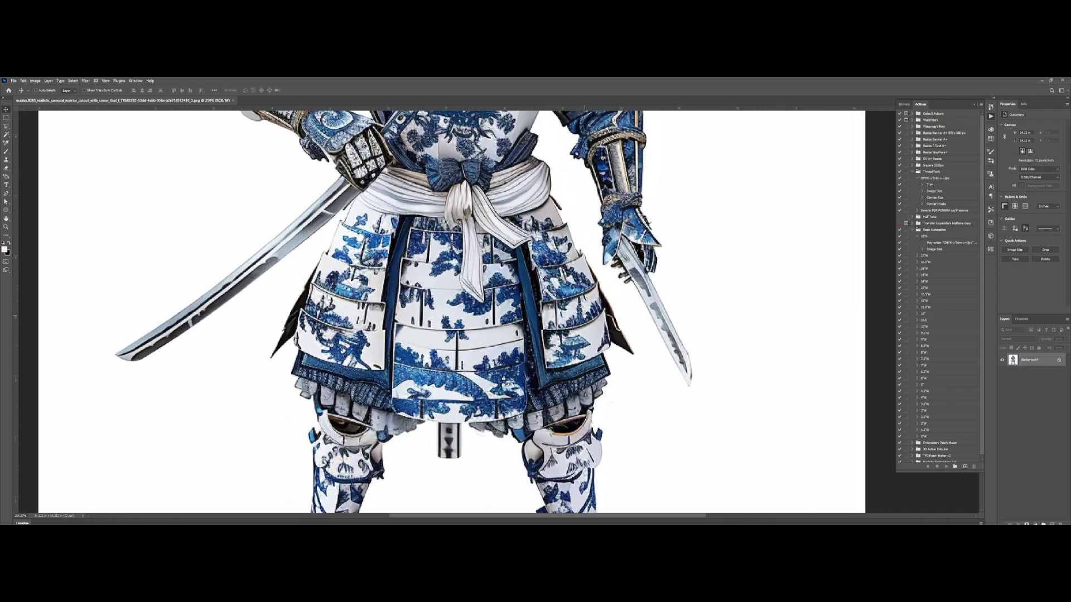
{"action": "left_click_drag", "start_coordinate": [584, 317], "coordinate": [629, 300]}
{"action": "scroll", "coordinate": [596, 299], "scroll_direction": "up", "scroll_amount": 3}
{"action": "scroll", "coordinate": [608, 296], "scroll_direction": "down", "scroll_amount": 2}
{"action": "left_click_drag", "start_coordinate": [562, 120], "coordinate": [553, 401]}
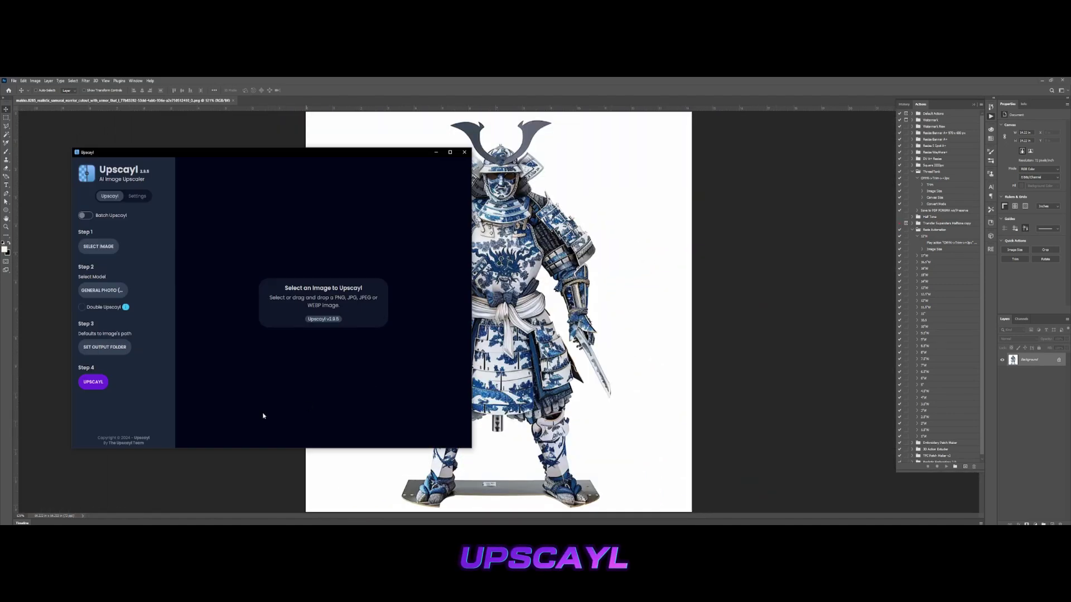
- Load the samurai image from its folder into Upscayl
{"action": "left_click", "coordinate": [32, 525]}
{"action": "left_click", "coordinate": [44, 510]}
{"action": "left_click_drag", "start_coordinate": [477, 301], "coordinate": [310, 262]}
{"action": "left_click", "coordinate": [499, 237]}
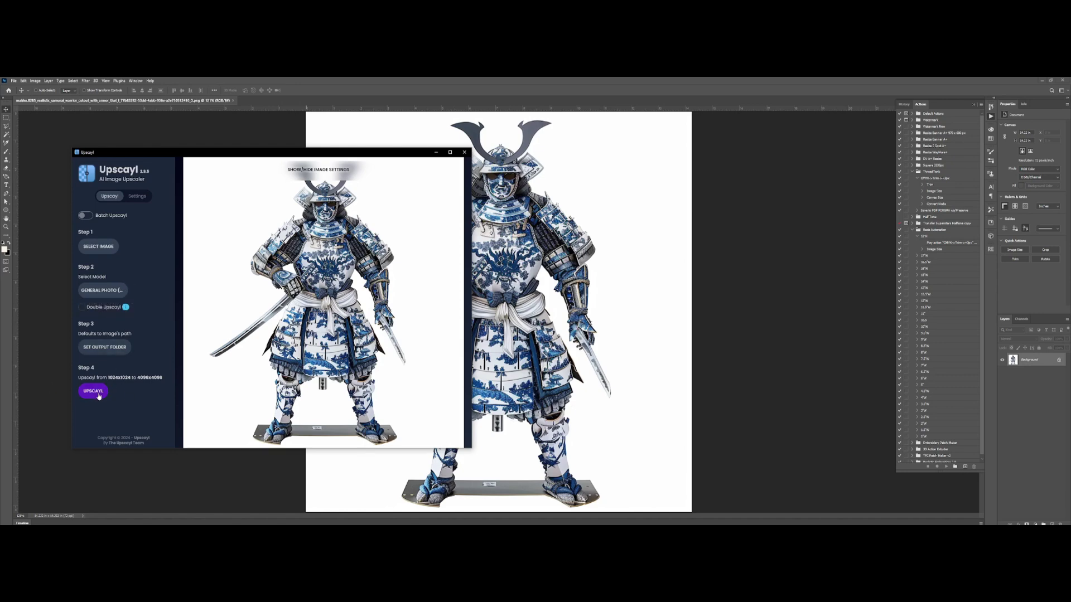
- Upscale the samurai image from 1024x1024 to 4096x4096 with the General Photo model and compare the result with the original
{"action": "left_click", "coordinate": [106, 347]}
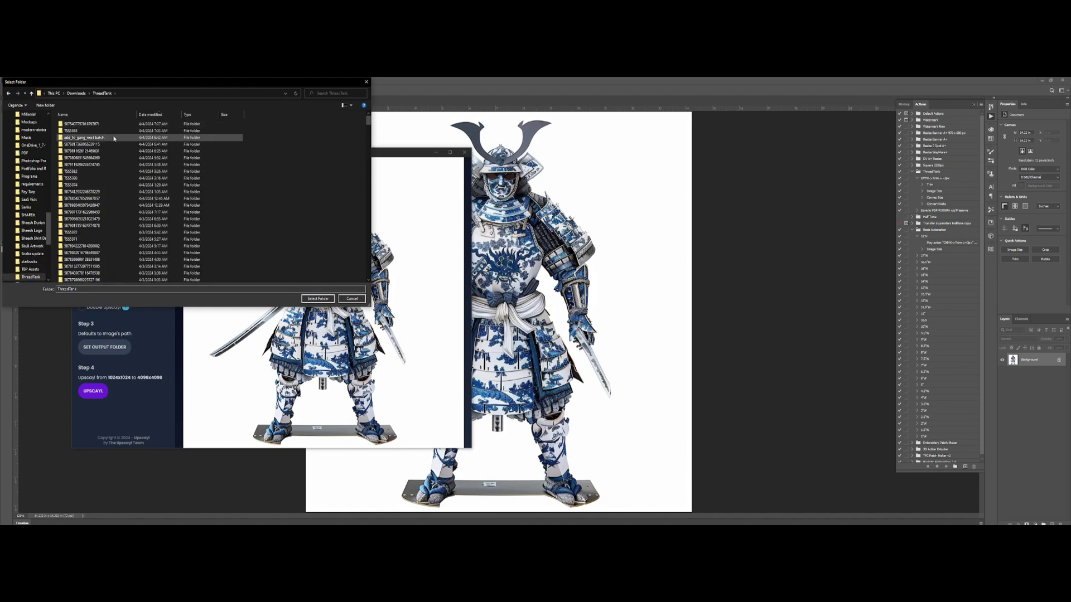
{"action": "left_click", "coordinate": [352, 299]}
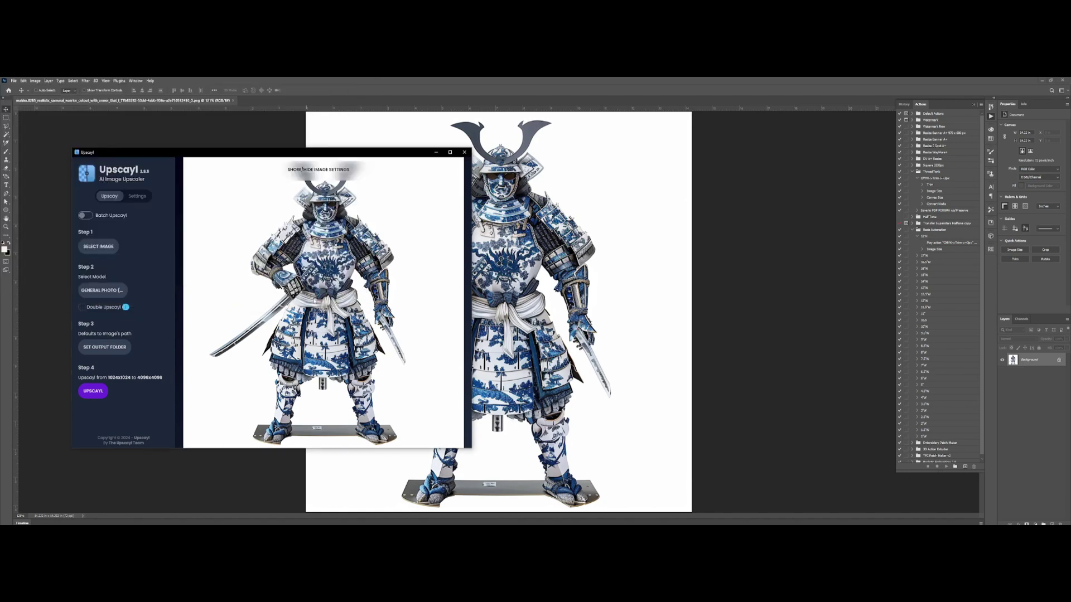
{"action": "left_click", "coordinate": [93, 391]}
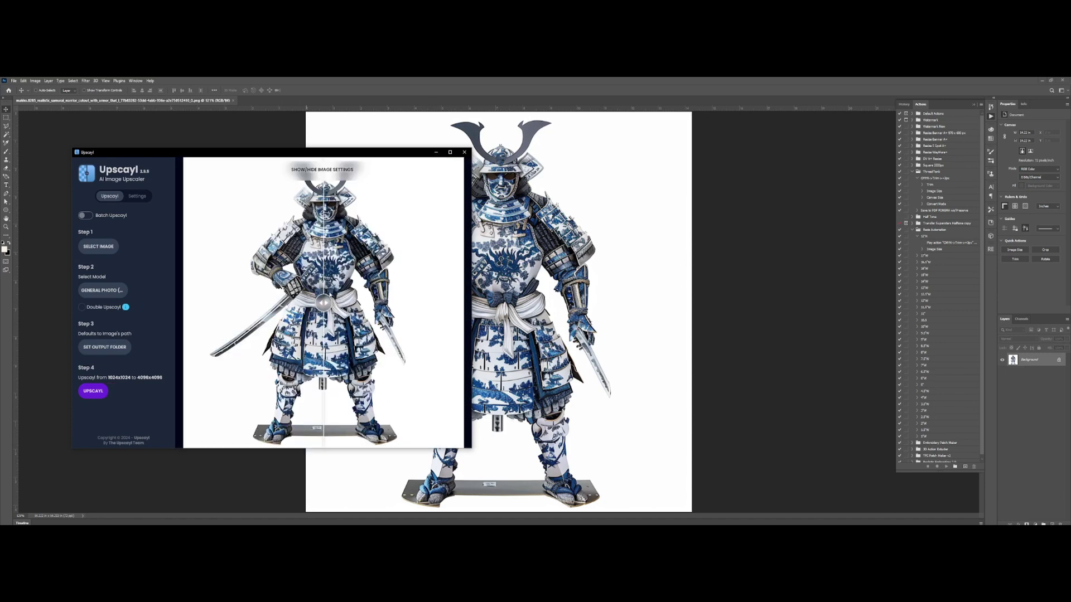
{"action": "left_click_drag", "start_coordinate": [323, 302], "coordinate": [206, 291]}
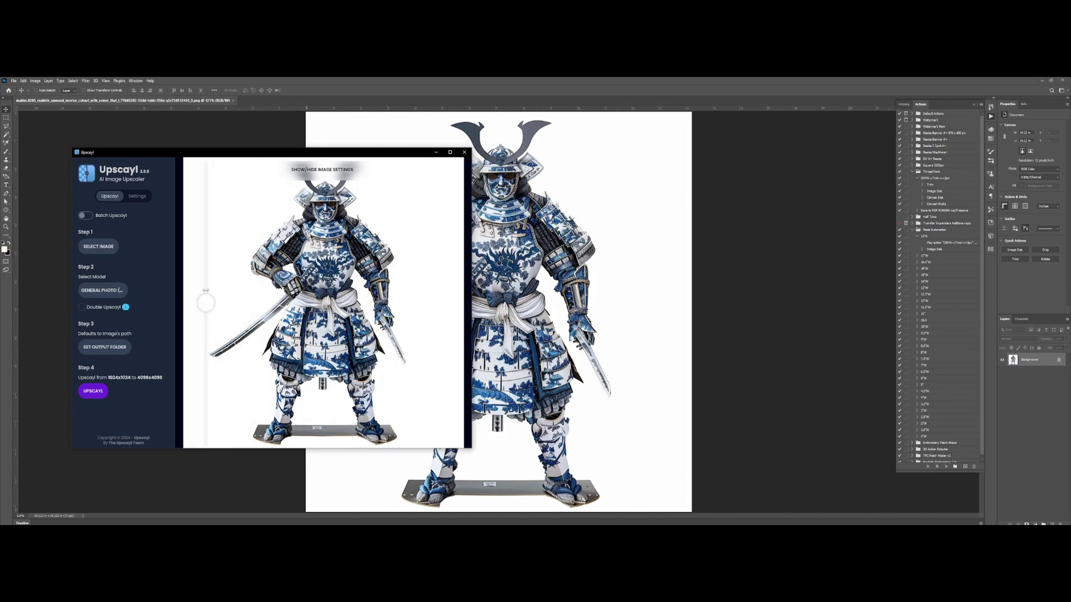
{"action": "left_click", "coordinate": [464, 152]}
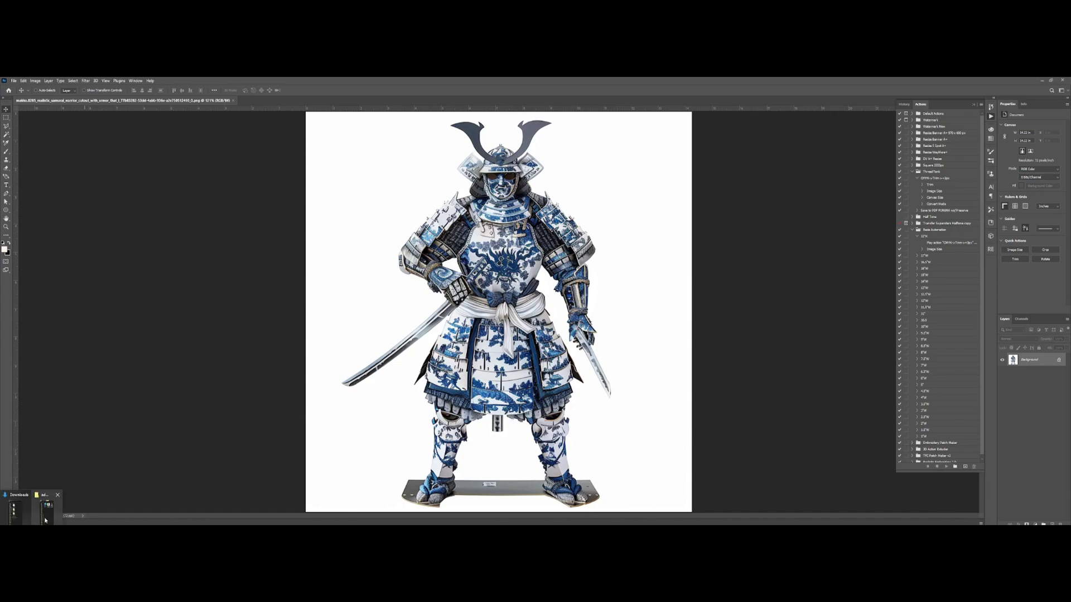
- Open the upscaled samurai image from its folder as a separate document in Photoshop
{"action": "left_click", "coordinate": [46, 520]}
{"action": "left_click_drag", "start_coordinate": [437, 341], "coordinate": [296, 102]}
{"action": "scroll", "coordinate": [521, 274], "scroll_direction": "up", "scroll_amount": 10}
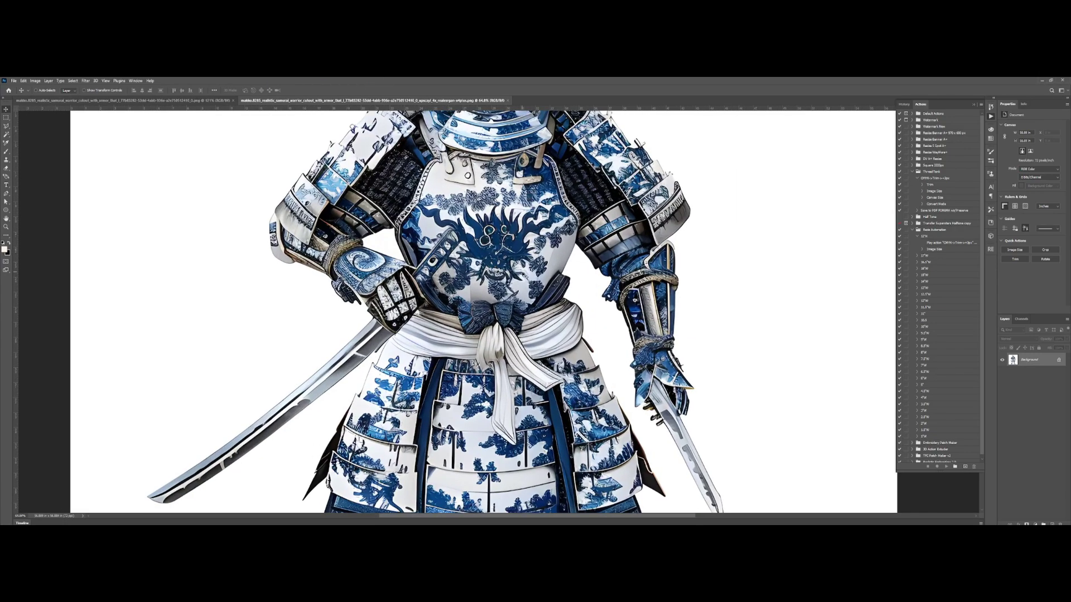
{"action": "left_click_drag", "start_coordinate": [522, 272], "coordinate": [479, 519]}
- Resize the upscaled image to 15 inches wide at 300 pixels/inch and close the original low-resolution document
{"action": "key", "text": "ctrl+alt+i"}
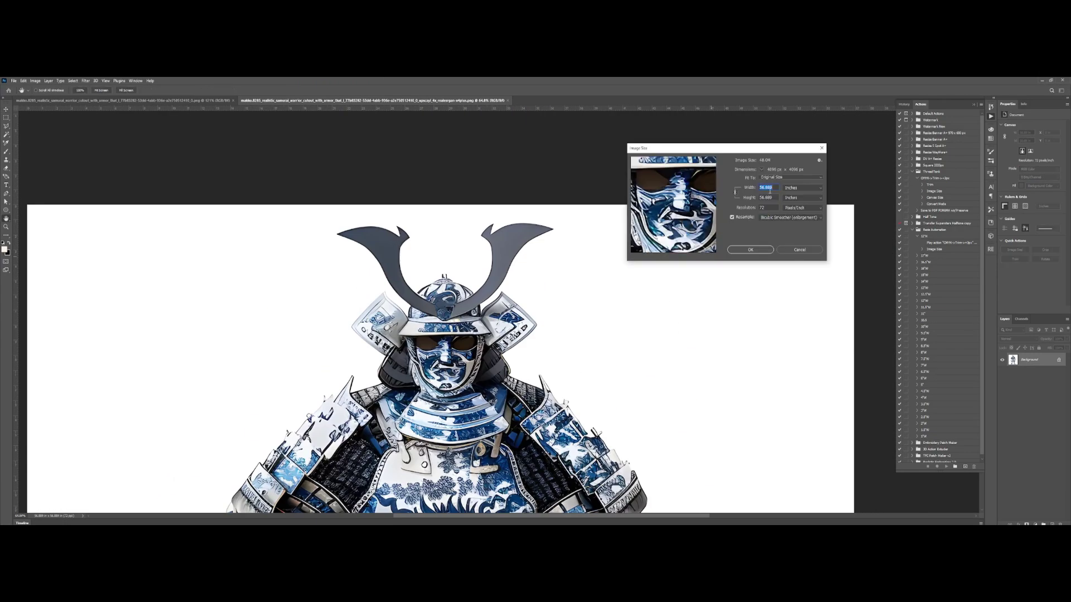
{"action": "left_click", "coordinate": [736, 209]}
{"action": "double_click", "coordinate": [770, 188]}
{"action": "type", "text": "15"}
{"action": "key", "text": "Tab"}
{"action": "key", "text": "Tab"}
{"action": "type", "text": "300"}
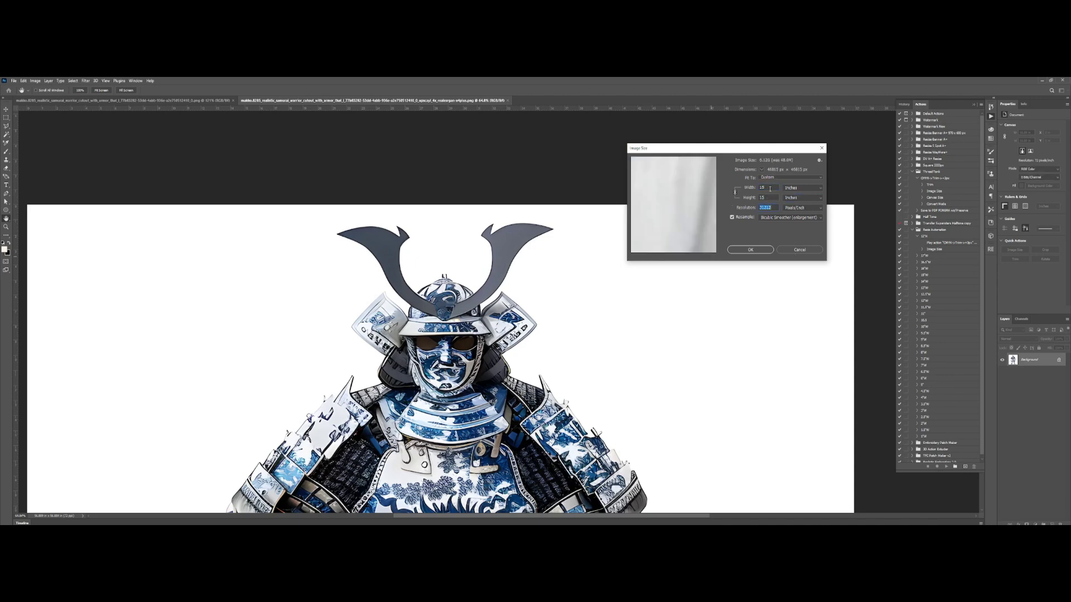
{"action": "key", "text": "Return"}
{"action": "key", "text": "ctrl+0"}
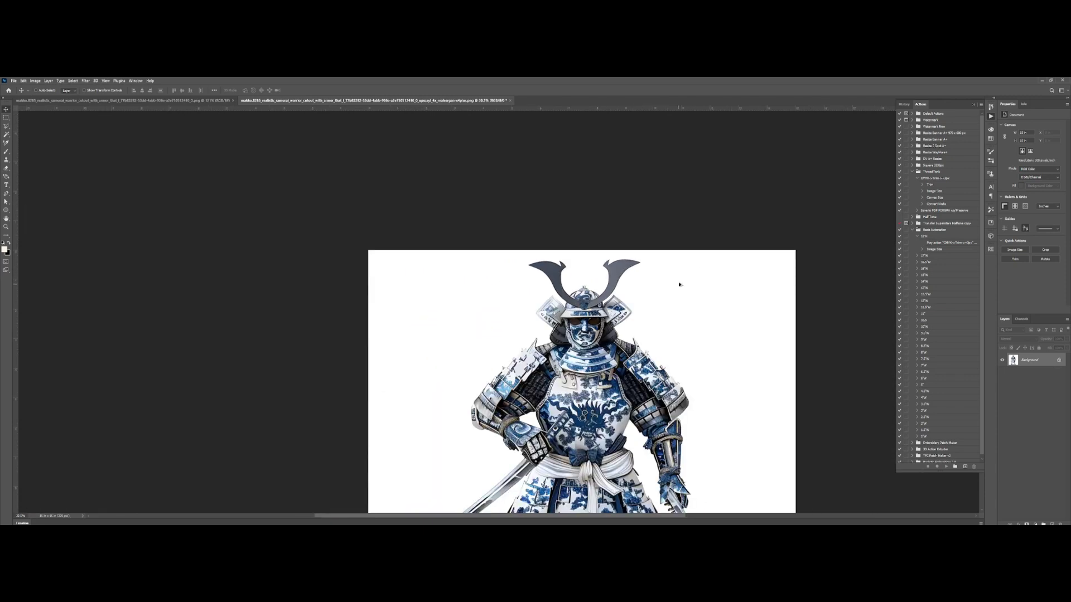
{"action": "left_click", "coordinate": [233, 100]}
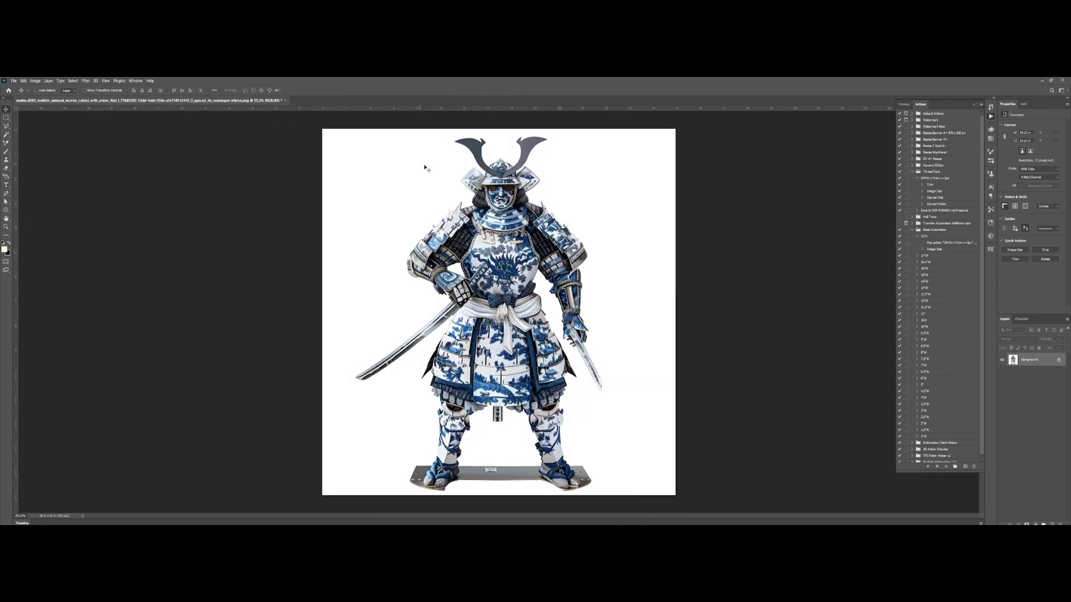
- Turn the locked background into a regular layer and duplicate it, leaving only the copy visible
{"action": "scroll", "coordinate": [582, 273], "scroll_direction": "up", "scroll_amount": 4}
{"action": "scroll", "coordinate": [583, 273], "scroll_direction": "down", "scroll_amount": 4}
{"action": "scroll", "coordinate": [552, 275], "scroll_direction": "up", "scroll_amount": 4}
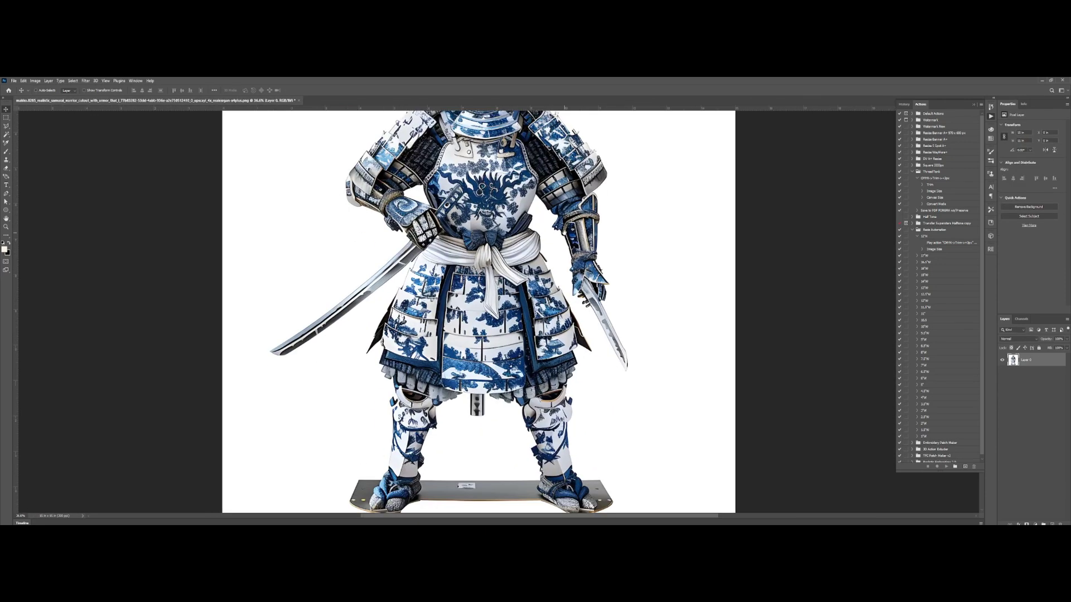
{"action": "scroll", "coordinate": [552, 275], "scroll_direction": "down", "scroll_amount": 4}
{"action": "scroll", "coordinate": [796, 335], "scroll_direction": "up", "scroll_amount": 1}
{"action": "scroll", "coordinate": [796, 334], "scroll_direction": "down", "scroll_amount": 2}
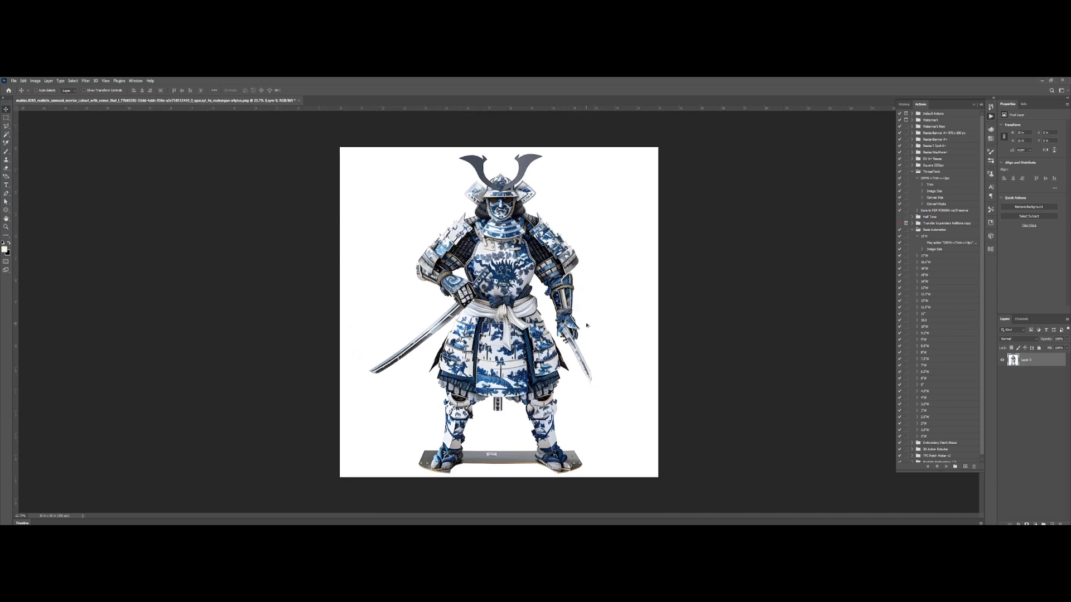
{"action": "scroll", "coordinate": [712, 322], "scroll_direction": "up", "scroll_amount": 3}
{"action": "scroll", "coordinate": [711, 322], "scroll_direction": "down", "scroll_amount": 1}
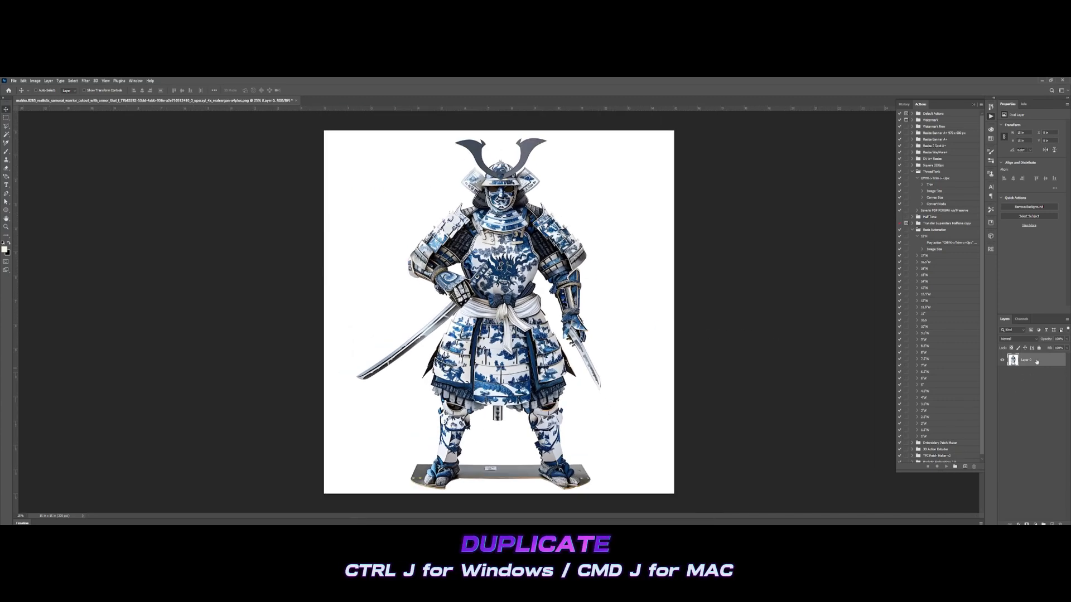
{"action": "key", "text": "ctrl+j"}
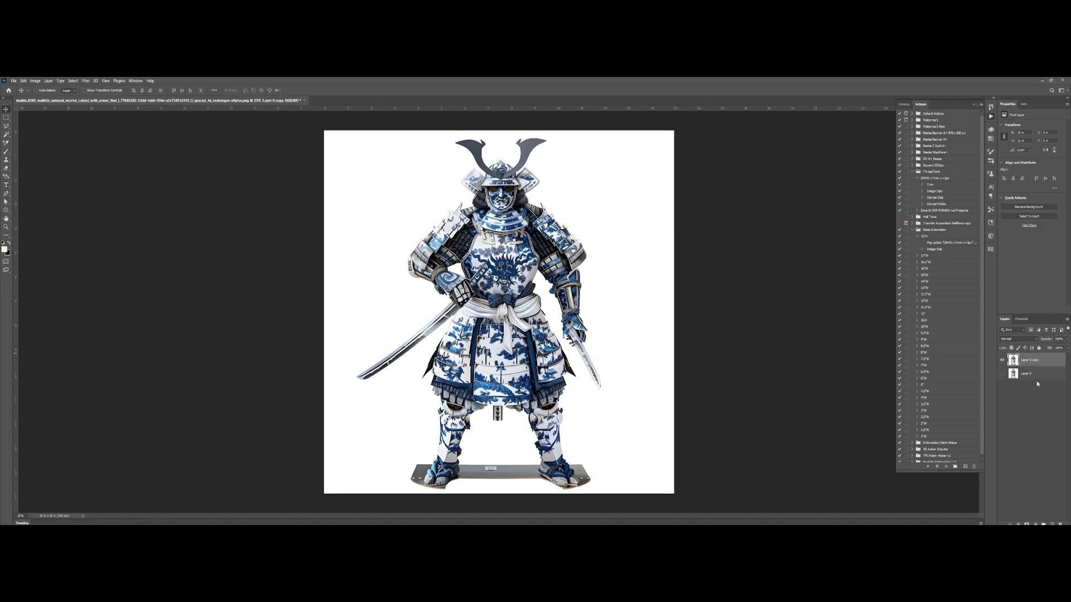
- Duplicate the copied samurai layer into a new document
{"action": "scroll", "coordinate": [658, 366], "scroll_direction": "up", "scroll_amount": 2}
{"action": "scroll", "coordinate": [658, 363], "scroll_direction": "down", "scroll_amount": 3}
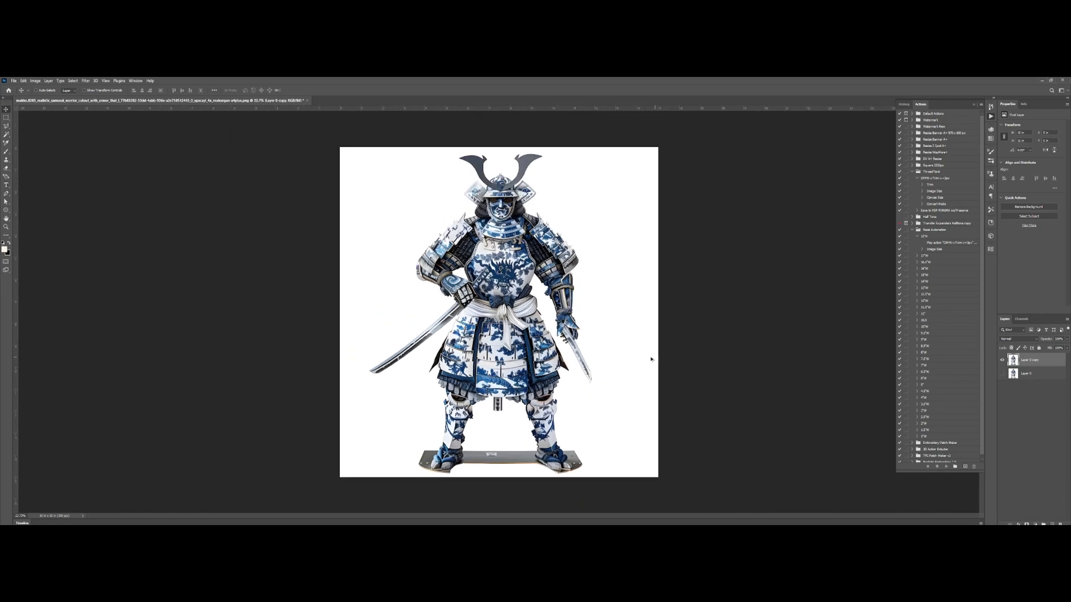
{"action": "scroll", "coordinate": [650, 359], "scroll_direction": "up", "scroll_amount": 2}
{"action": "scroll", "coordinate": [654, 359], "scroll_direction": "down", "scroll_amount": 1}
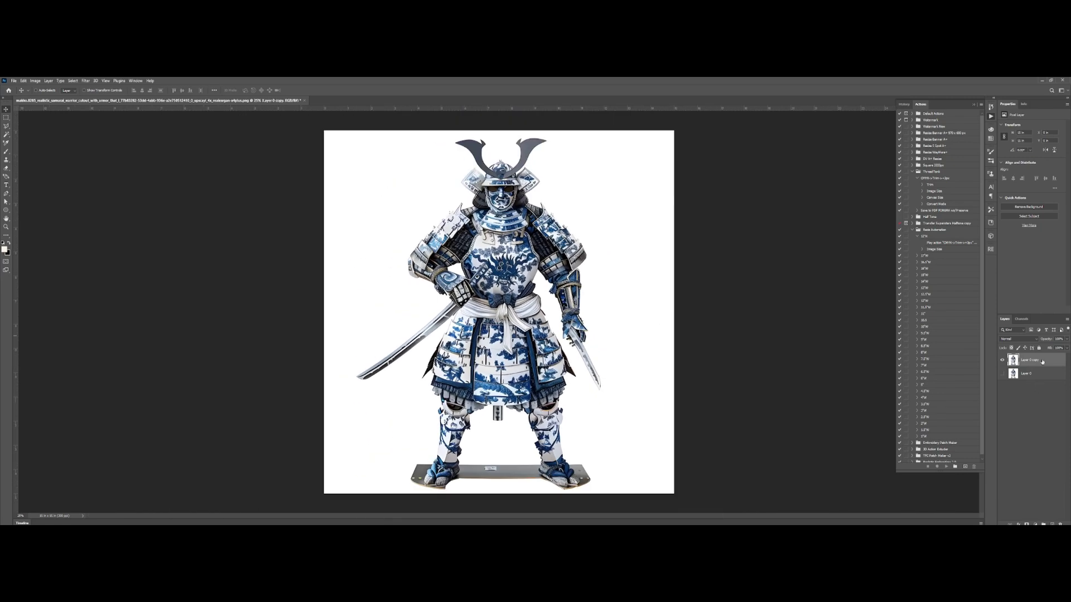
{"action": "left_click", "coordinate": [993, 116]}
{"action": "right_click", "coordinate": [1029, 360]}
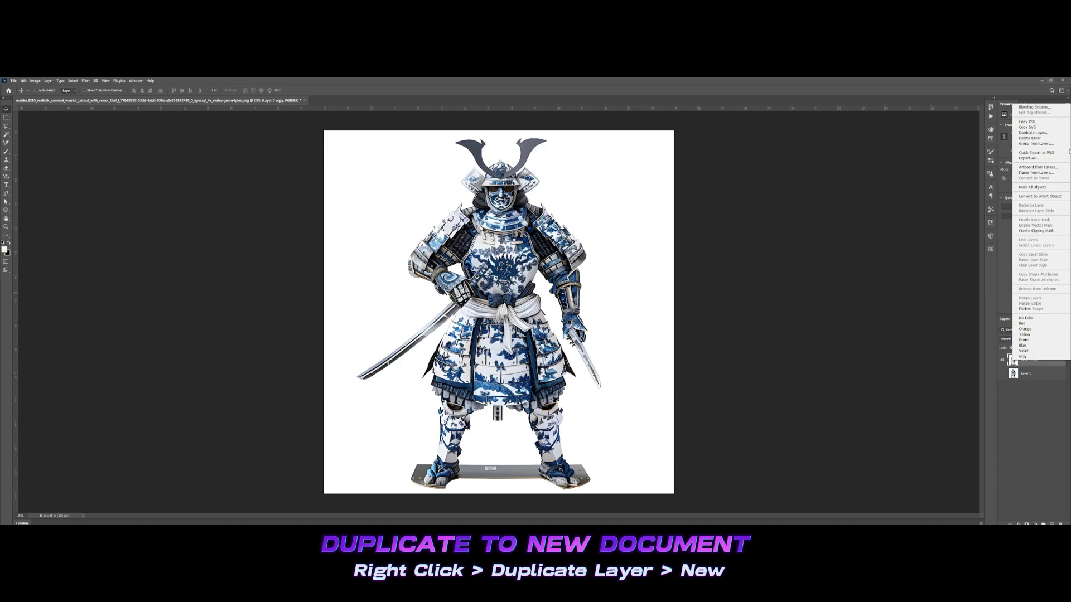
{"action": "left_click", "coordinate": [1057, 134]}
{"action": "left_click", "coordinate": [728, 254]}
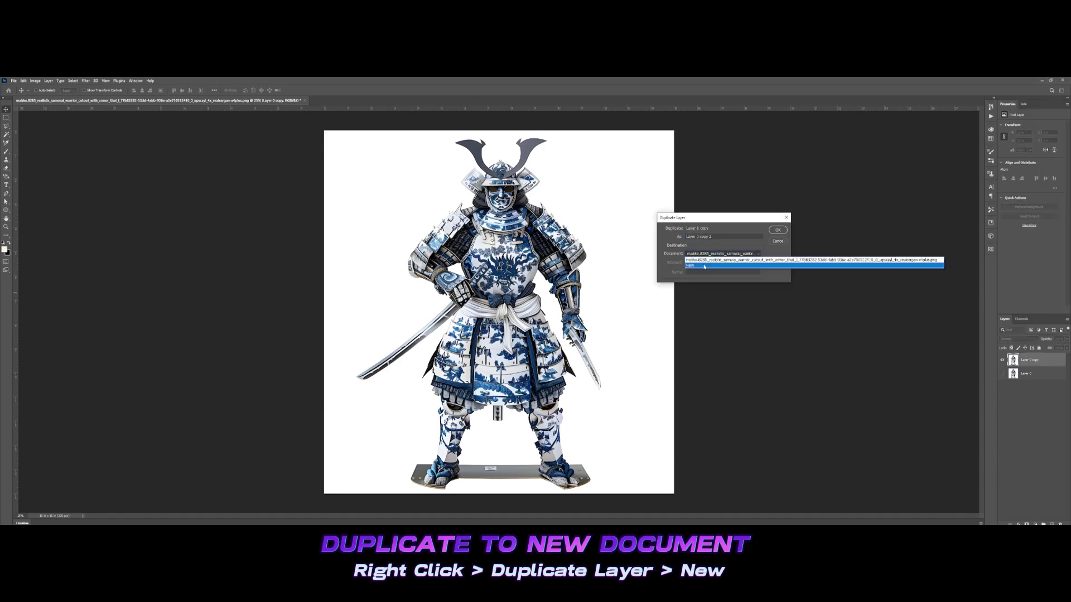
{"action": "left_click", "coordinate": [704, 266]}
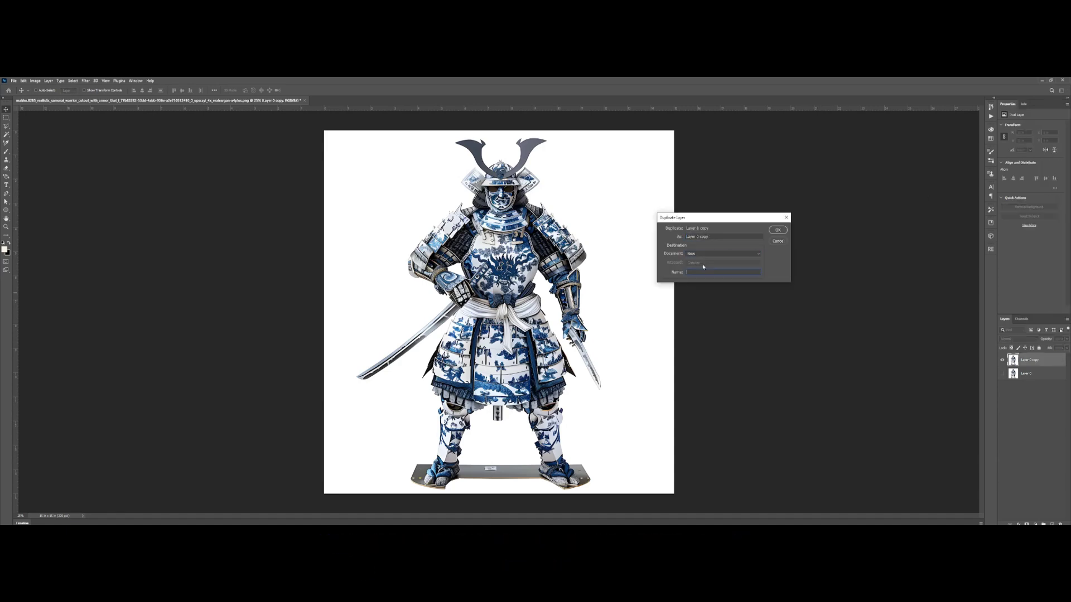
{"action": "left_click", "coordinate": [778, 230]}
- Convert the new document to Grayscale mode, discarding its color information
{"action": "left_click", "coordinate": [35, 80]}
{"action": "mouse_move", "coordinate": [61, 88]}
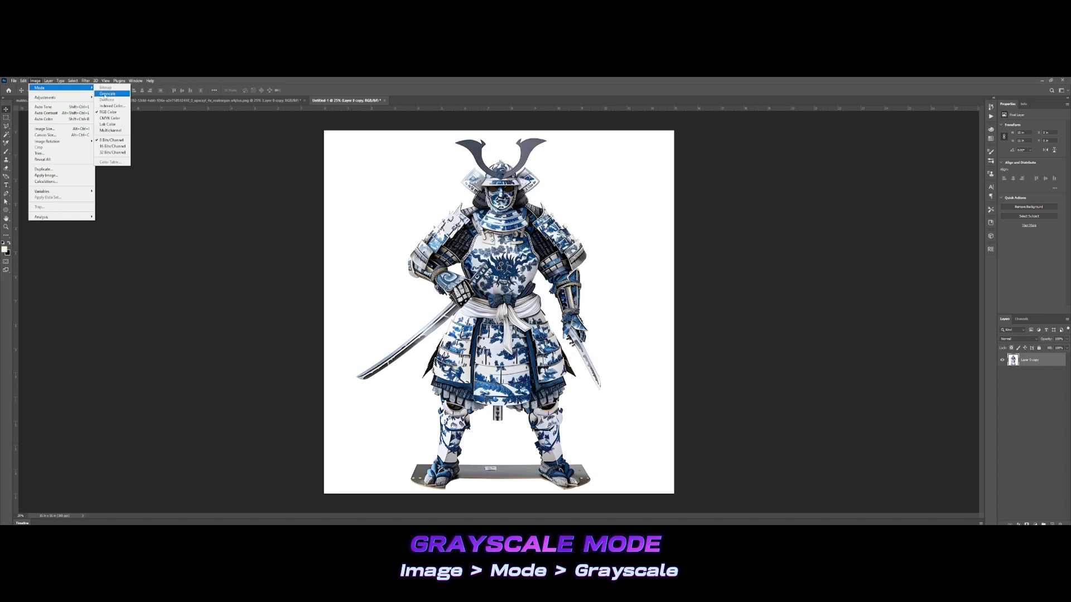
{"action": "left_click", "coordinate": [108, 93]}
{"action": "key", "text": "Return"}
- Darken the grayscale samurai with a Curves adjustment by bending the curve slightly above the diagonal
{"action": "left_click", "coordinate": [35, 81]}
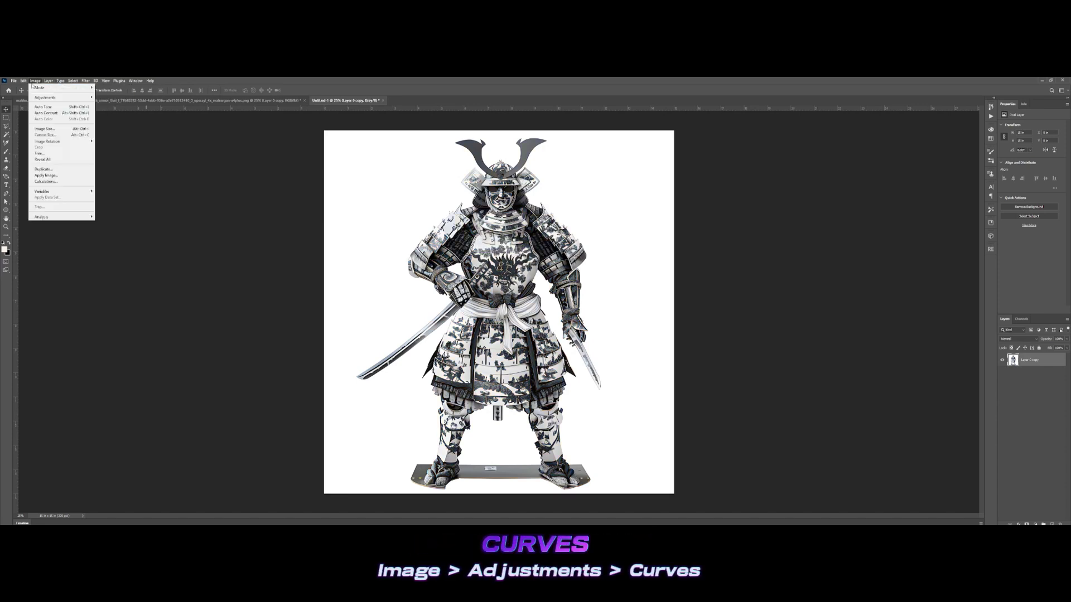
{"action": "mouse_move", "coordinate": [61, 97]}
{"action": "left_click", "coordinate": [123, 111]}
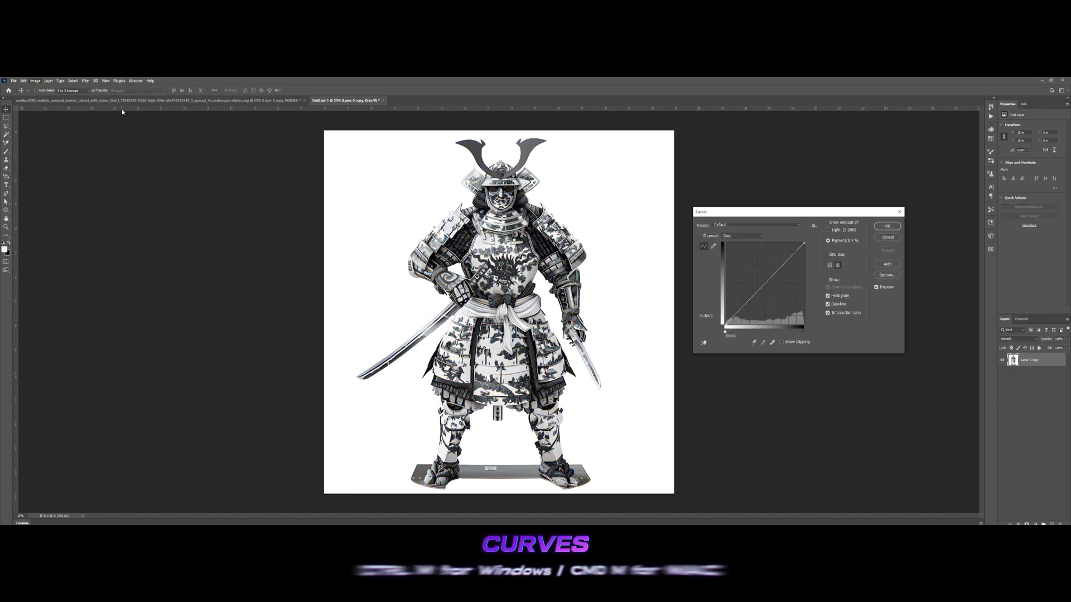
{"action": "mouse_move", "coordinate": [779, 266]}
{"action": "left_mouse_down"}
{"action": "mouse_move", "coordinate": [786, 280]}
{"action": "mouse_move", "coordinate": [770, 279]}
{"action": "mouse_move", "coordinate": [778, 286]}
{"action": "mouse_move", "coordinate": [763, 275]}
{"action": "left_mouse_up"}
{"action": "left_click", "coordinate": [890, 227]}
- Add a new layer above the grayscale samurai and fill it with solid white at 100% opacity in Normal blend mode
{"action": "key", "text": "ctrl+alt+shift+n"}
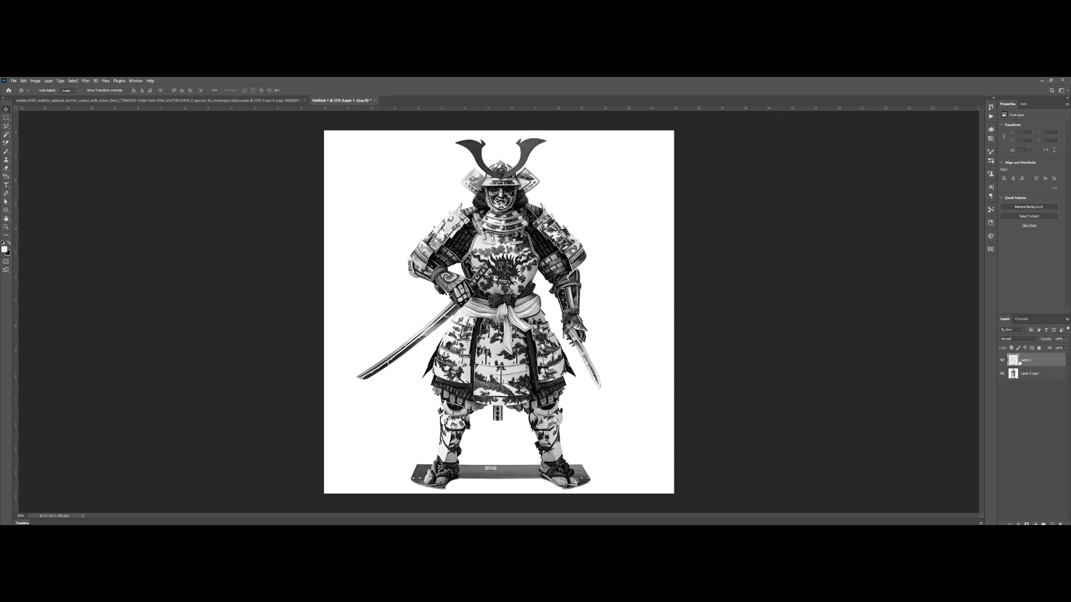
{"action": "key", "text": "shift+F5"}
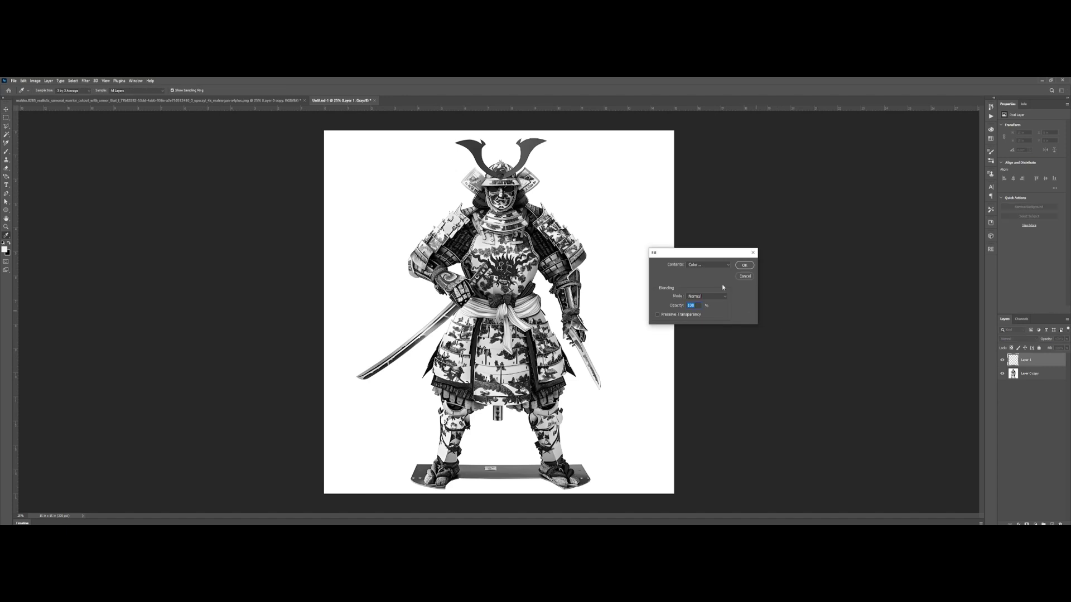
{"action": "left_click_drag", "start_coordinate": [686, 250], "coordinate": [287, 250]}
{"action": "left_click", "coordinate": [306, 262]}
{"action": "left_click", "coordinate": [292, 279]}
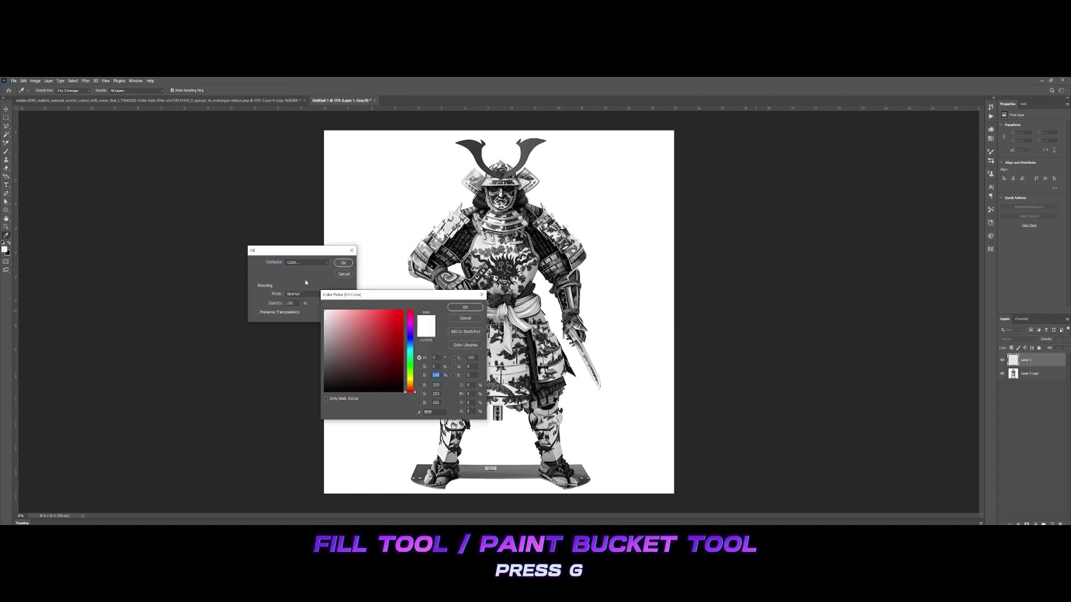
{"action": "key", "text": "Return"}
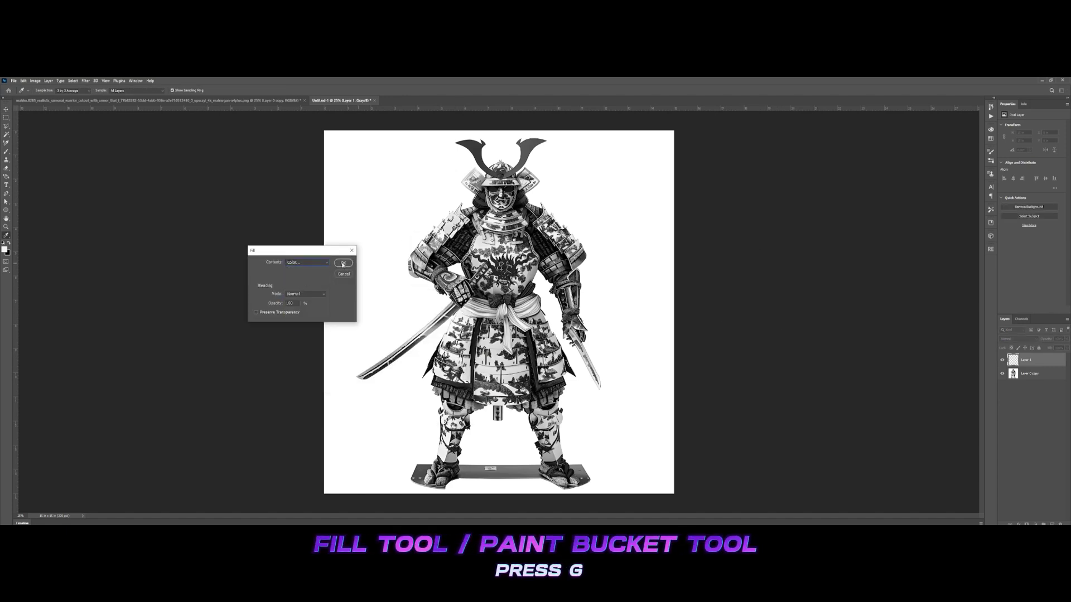
{"action": "left_click", "coordinate": [342, 263]}
{"action": "key", "text": "v"}
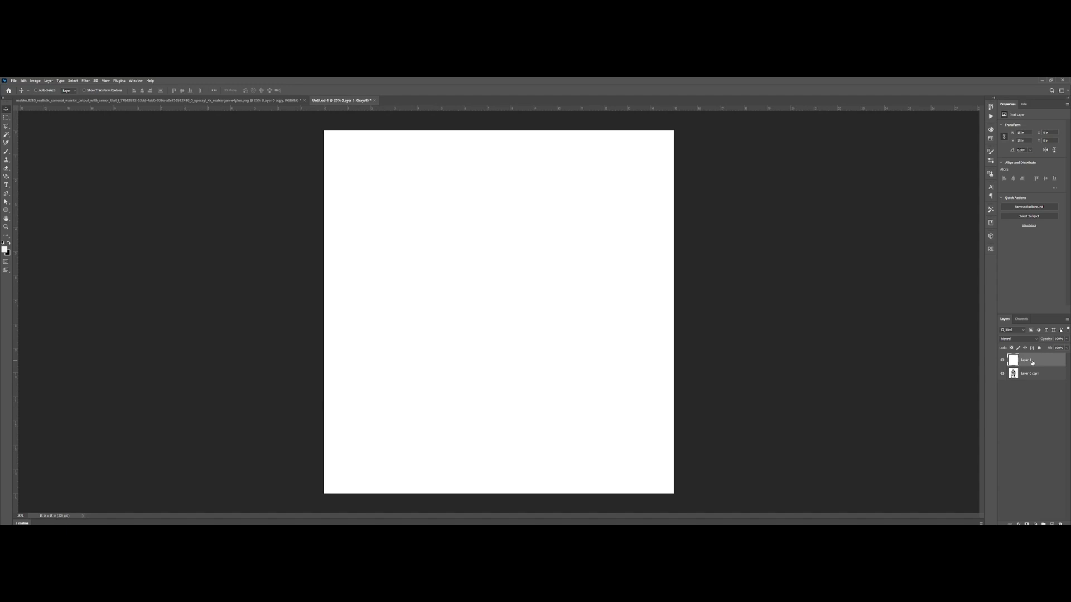
{"action": "left_click", "coordinate": [1021, 339]}
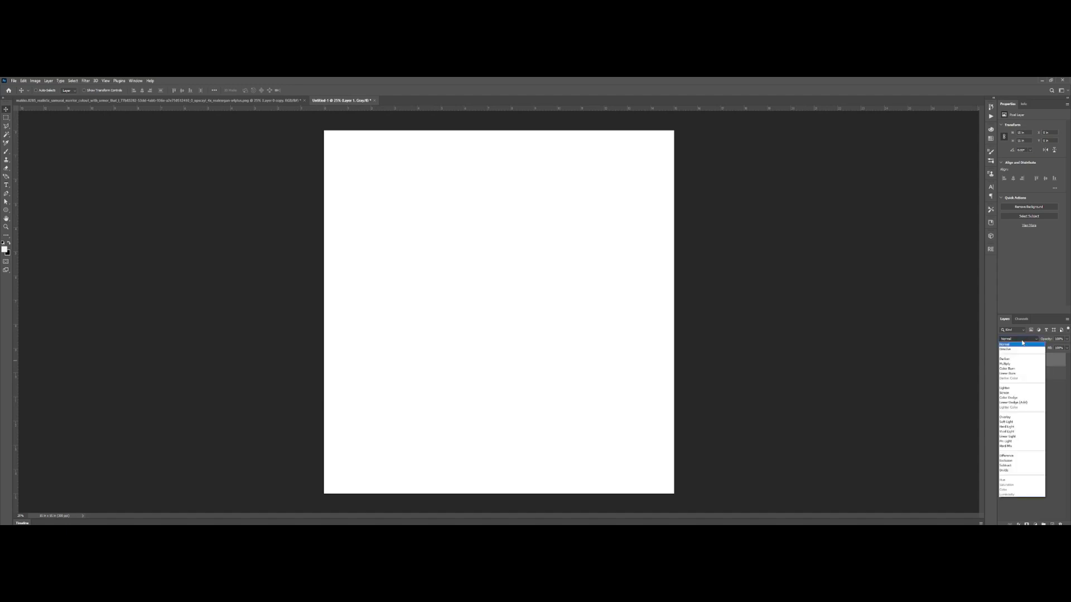
{"action": "left_click", "coordinate": [1022, 343]}
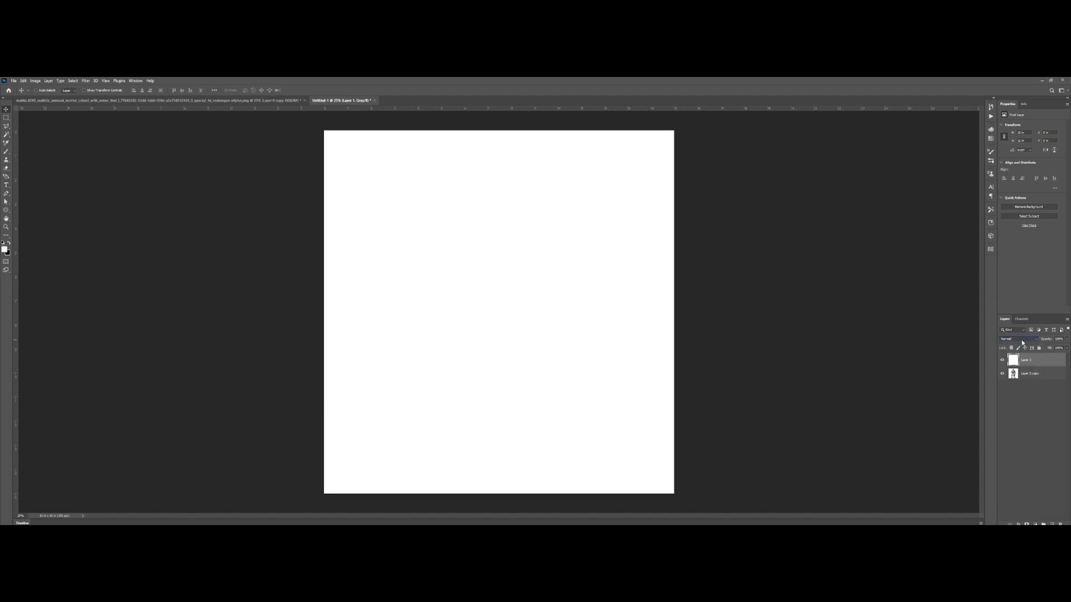
- Set the white layer's blend mode to Difference and merge it with the grayscale samurai layer
{"action": "left_click", "coordinate": [1021, 339]}
{"action": "left_click", "coordinate": [1018, 457]}
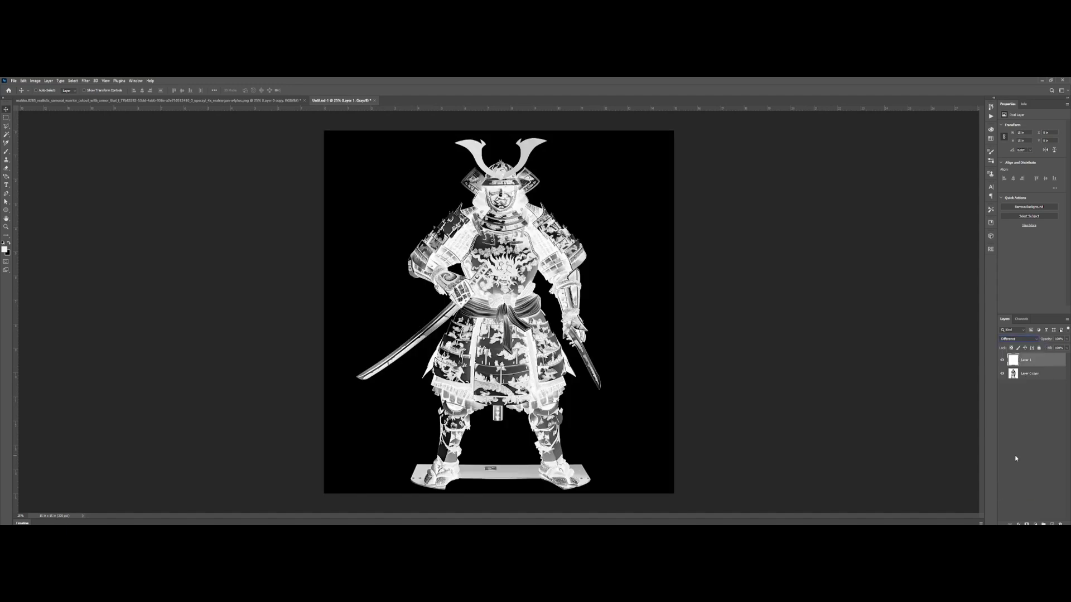
{"action": "left_click", "coordinate": [1037, 373], "text": "shift"}
{"action": "right_click", "coordinate": [1036, 372]}
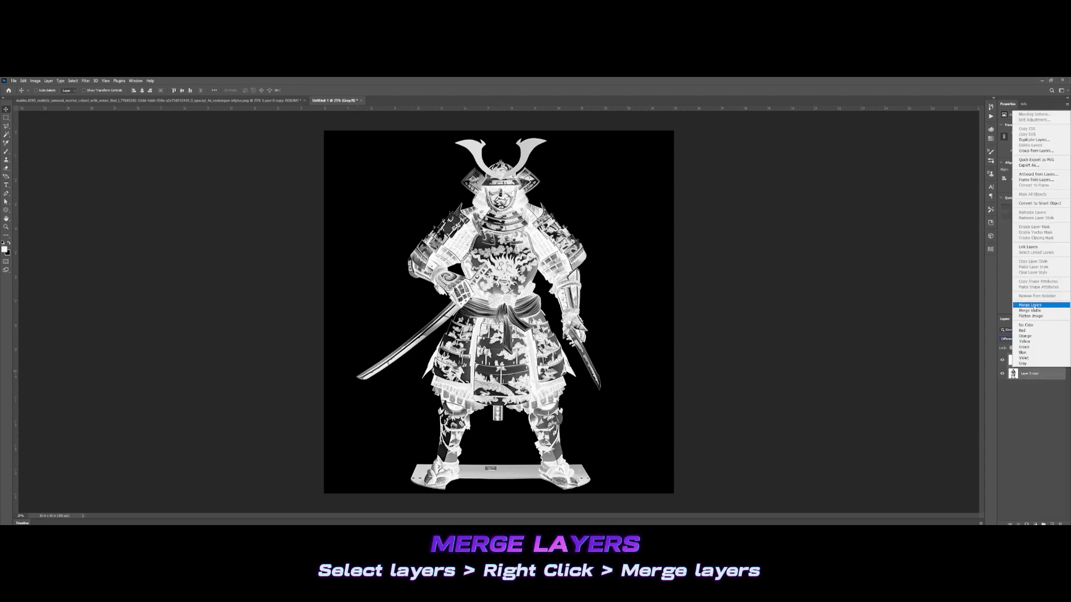
{"action": "left_click", "coordinate": [1031, 306]}
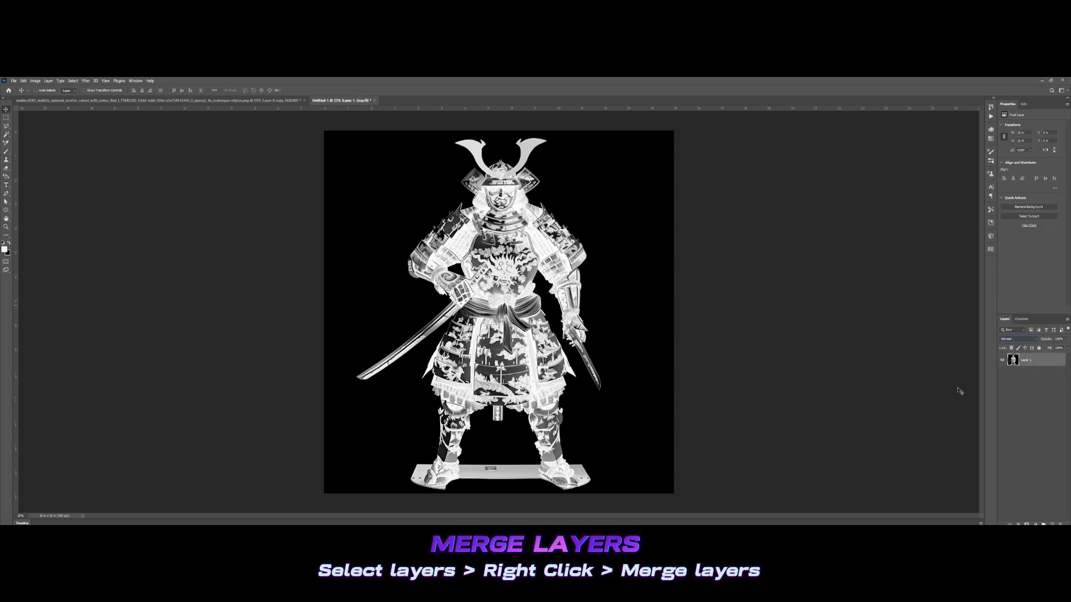
{"action": "key", "text": "ctrl+z"}
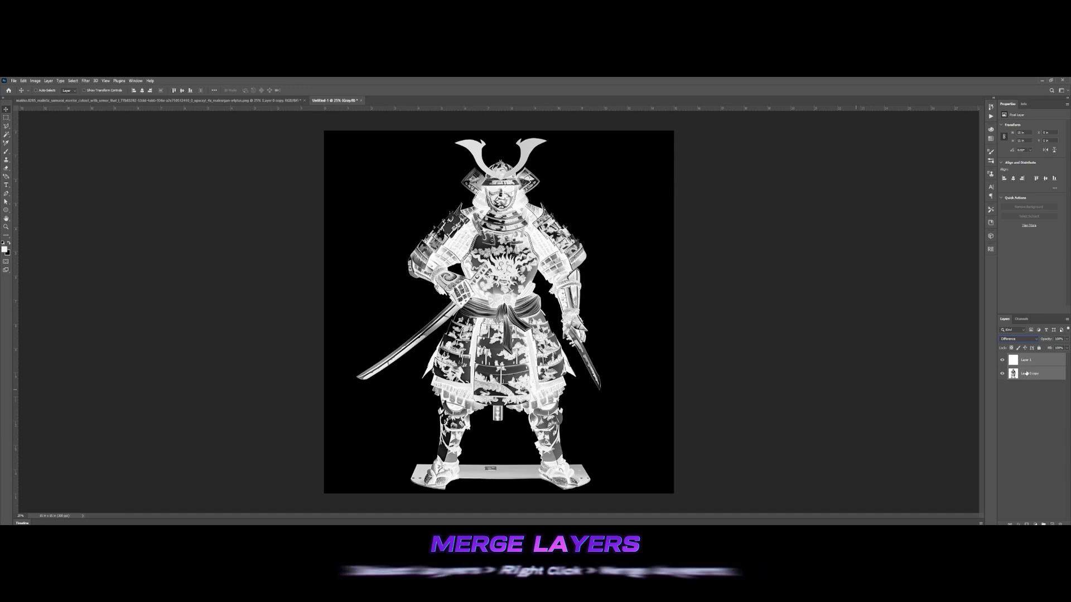
{"action": "key", "text": "ctrl+e"}
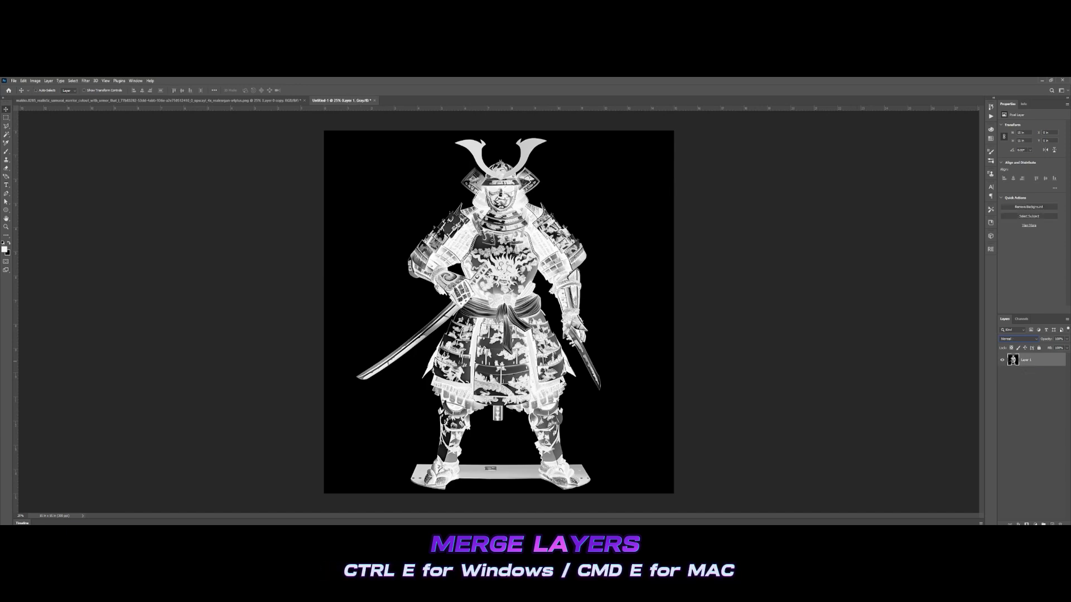
- Strengthen the inverted samurai's contrast with a Levels adjustment by moving the highlight and shadow input levels inward
{"action": "left_click", "coordinate": [35, 81]}
{"action": "mouse_move", "coordinate": [61, 97]}
{"action": "left_click", "coordinate": [116, 104]}
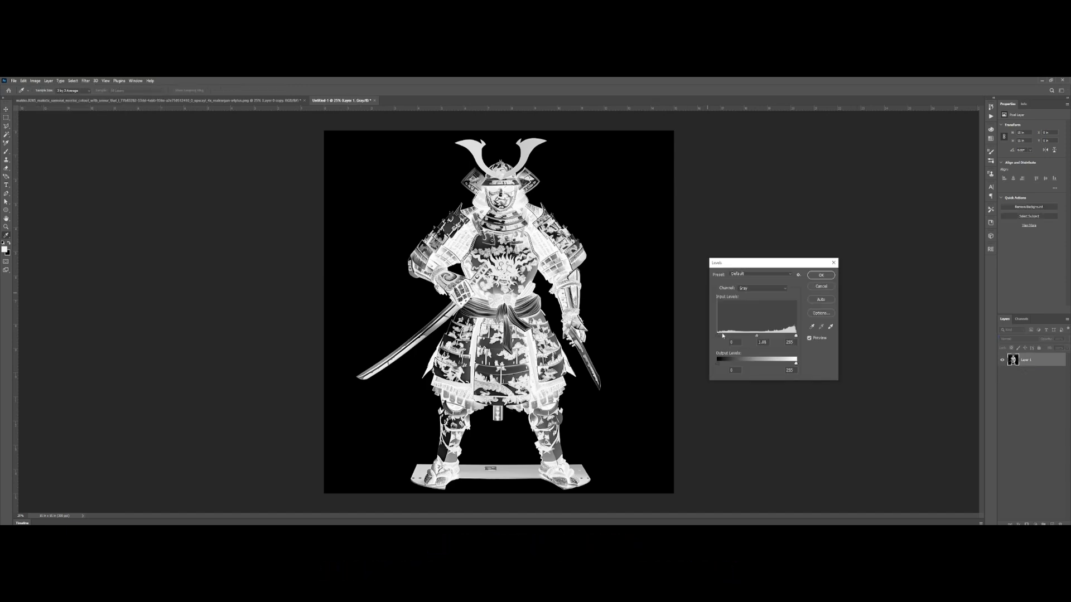
{"action": "left_click_drag", "start_coordinate": [796, 335], "coordinate": [774, 337]}
{"action": "left_click_drag", "start_coordinate": [733, 336], "coordinate": [764, 336]}
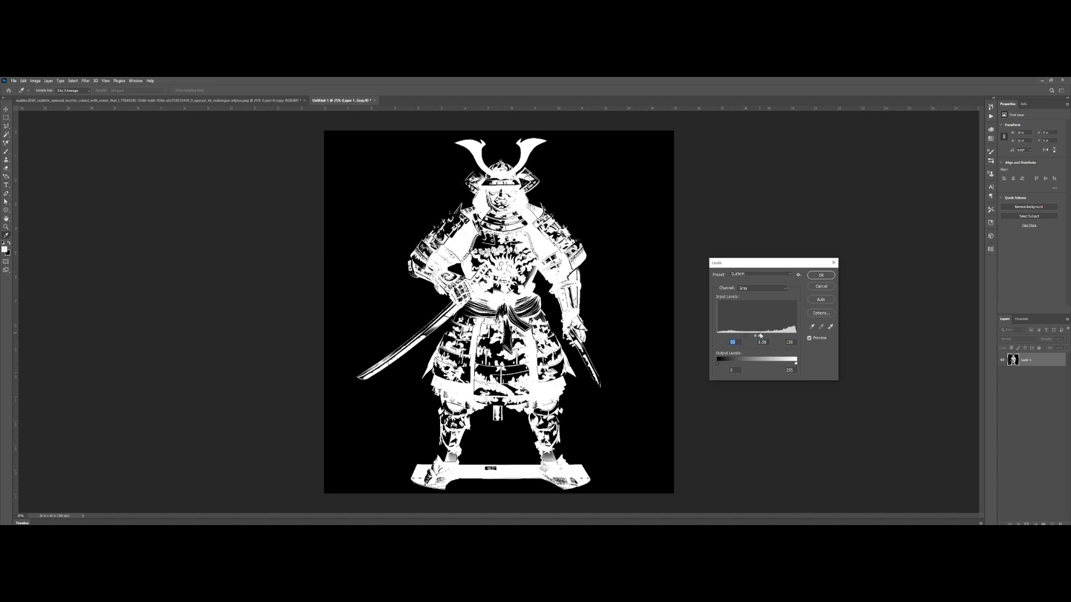
{"action": "left_click", "coordinate": [821, 275]}
- Convert the flattened document to Bitmap mode using a Halftone Screen with round dots at a 22-degree angle
{"action": "left_click", "coordinate": [35, 81]}
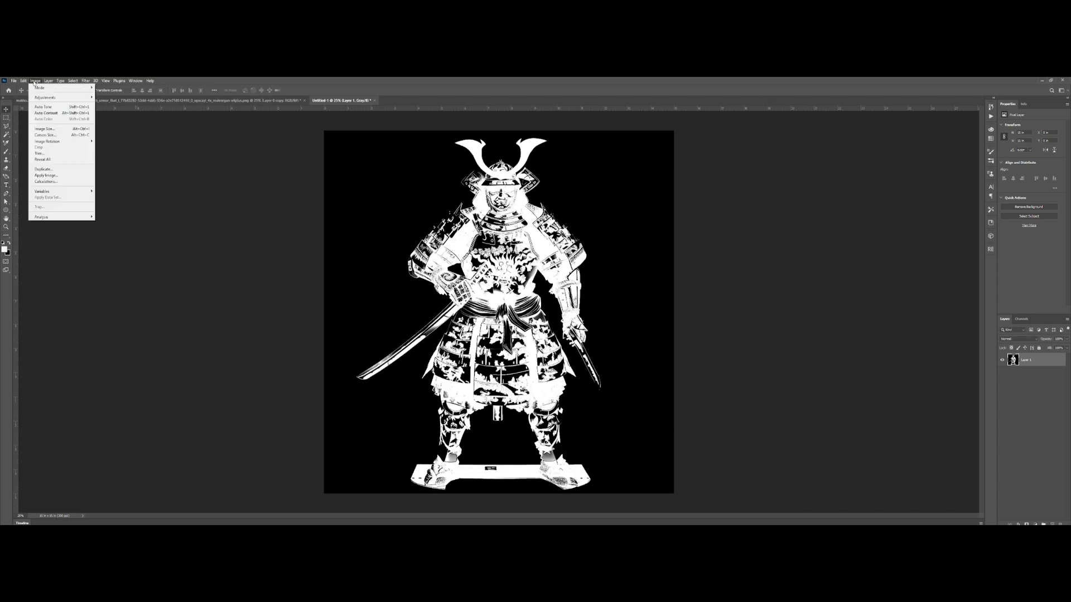
{"action": "mouse_move", "coordinate": [56, 88]}
{"action": "left_click", "coordinate": [103, 89]}
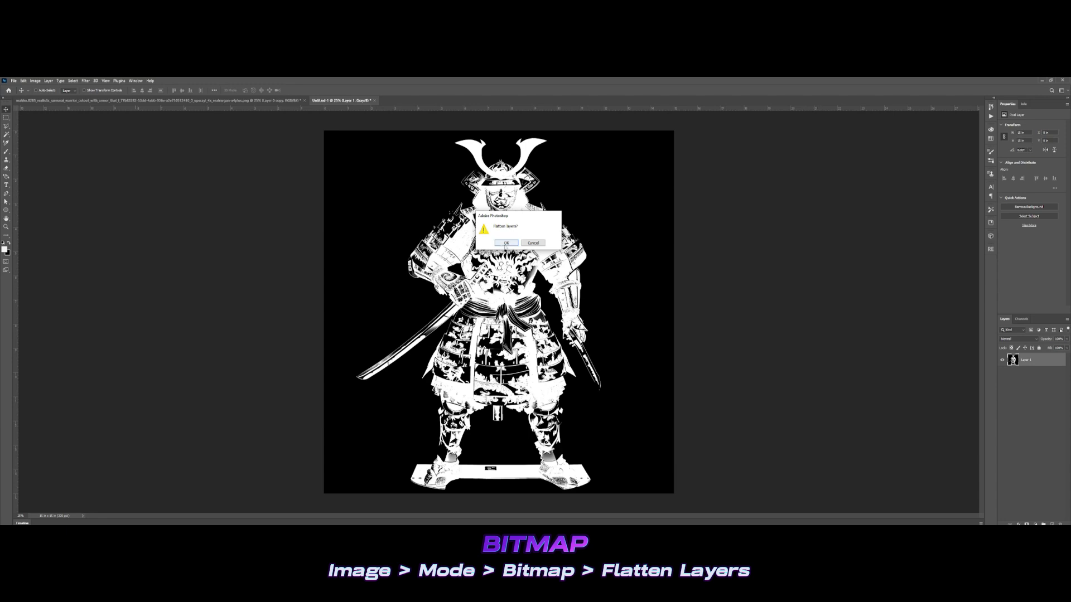
{"action": "left_click", "coordinate": [506, 243]}
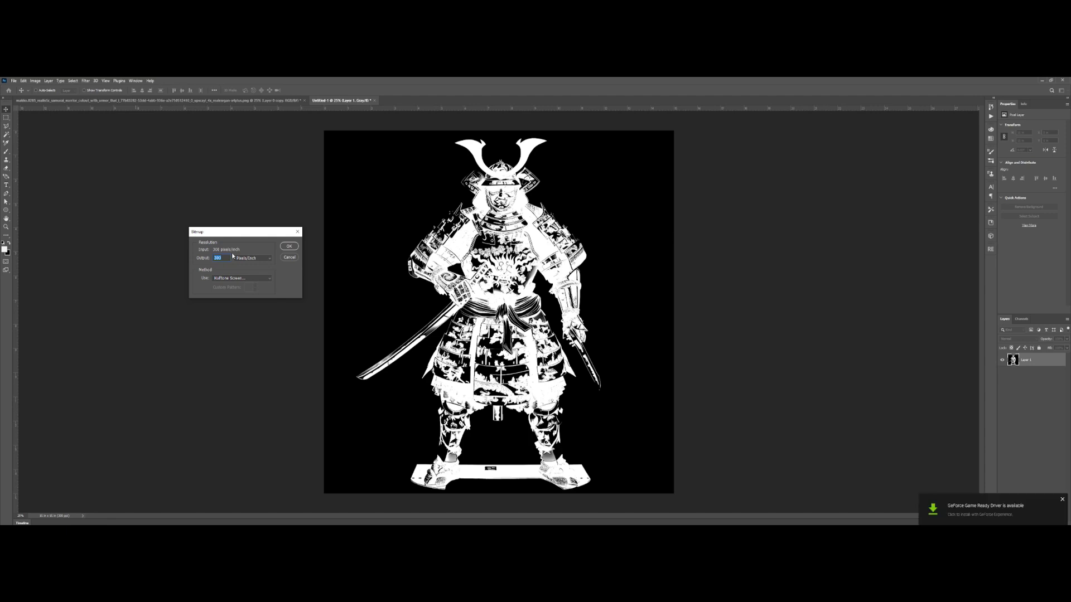
{"action": "left_click", "coordinate": [1063, 501]}
{"action": "left_click", "coordinate": [263, 258]}
{"action": "left_click", "coordinate": [262, 260]}
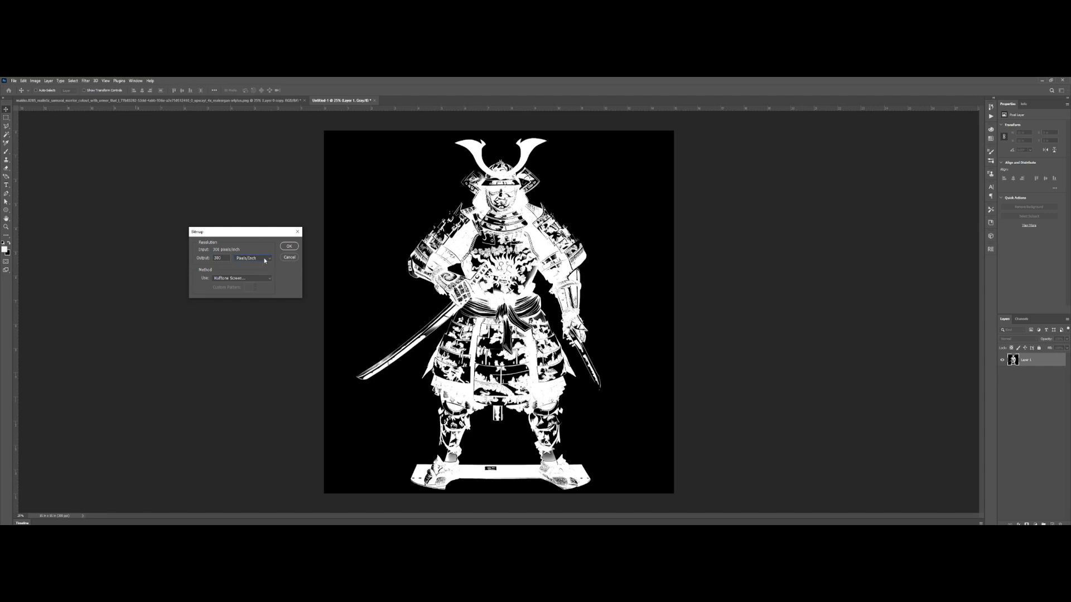
{"action": "left_click", "coordinate": [257, 279]}
{"action": "left_click", "coordinate": [263, 256]}
{"action": "key", "text": "Return"}
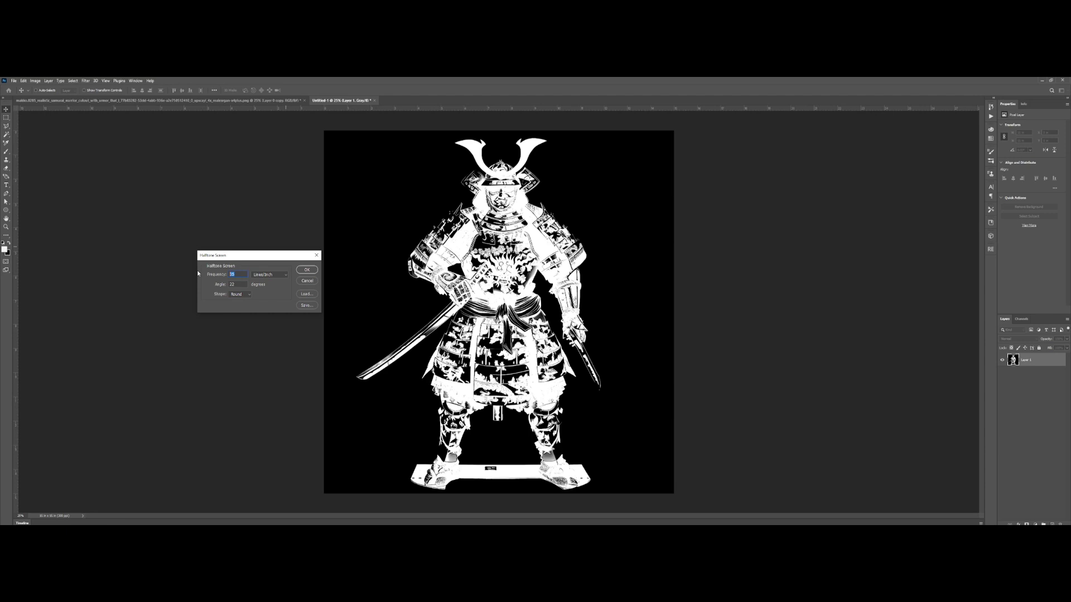
{"action": "left_click", "coordinate": [240, 285]}
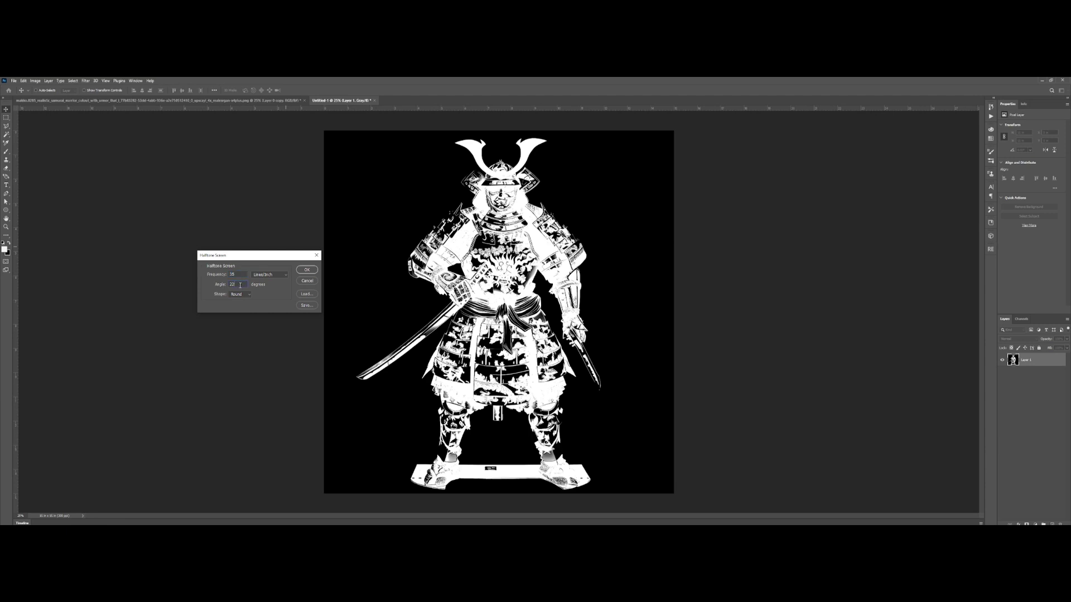
{"action": "left_click", "coordinate": [307, 270]}
- Examine the halftone dot pattern up close across the samurai's torso, legs, feet and helmet
{"action": "scroll", "coordinate": [507, 296], "scroll_direction": "up", "scroll_amount": 8}
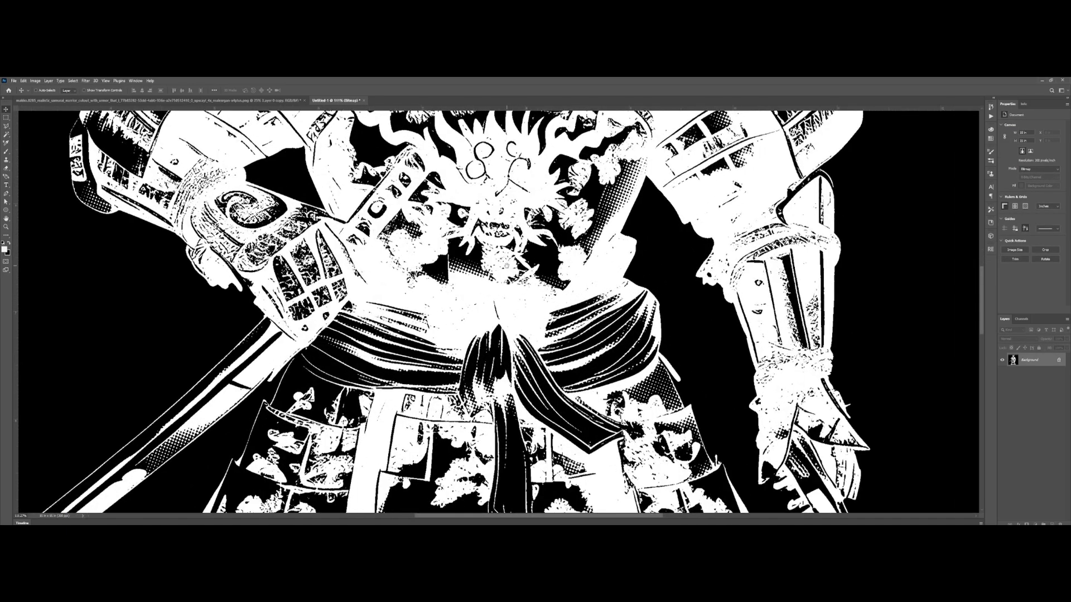
{"action": "left_click_drag", "start_coordinate": [534, 412], "coordinate": [418, 156]}
{"action": "left_click_drag", "start_coordinate": [575, 491], "coordinate": [544, 262]}
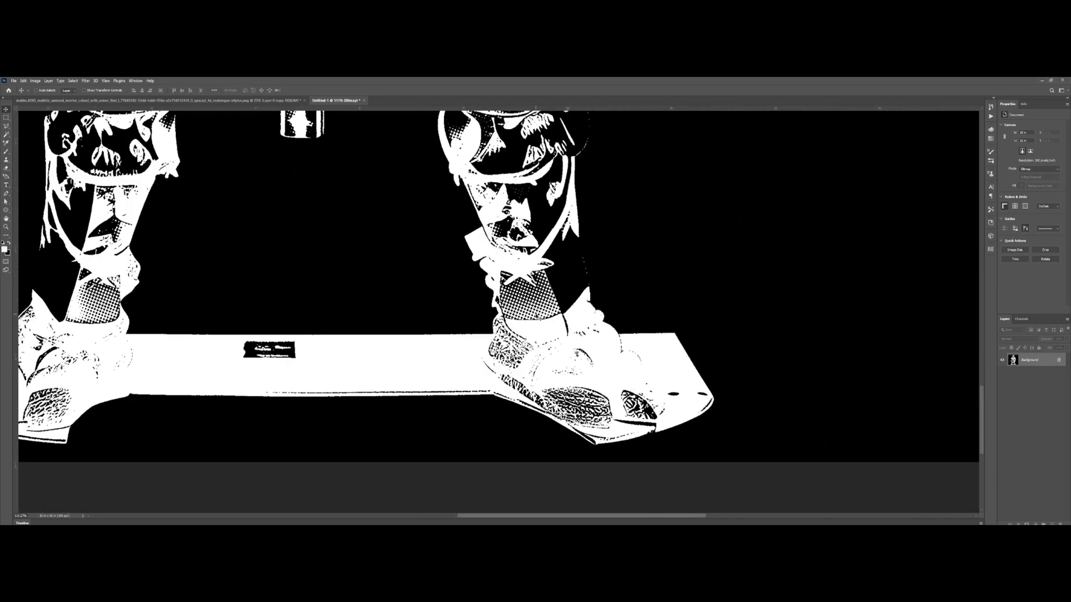
{"action": "scroll", "coordinate": [534, 296], "scroll_direction": "up", "scroll_amount": 8}
{"action": "scroll", "coordinate": [536, 310], "scroll_direction": "down", "scroll_amount": 13}
{"action": "left_click_drag", "start_coordinate": [428, 280], "coordinate": [474, 368]}
{"action": "scroll", "coordinate": [307, 403], "scroll_direction": "up", "scroll_amount": 11}
{"action": "scroll", "coordinate": [308, 400], "scroll_direction": "down", "scroll_amount": 8}
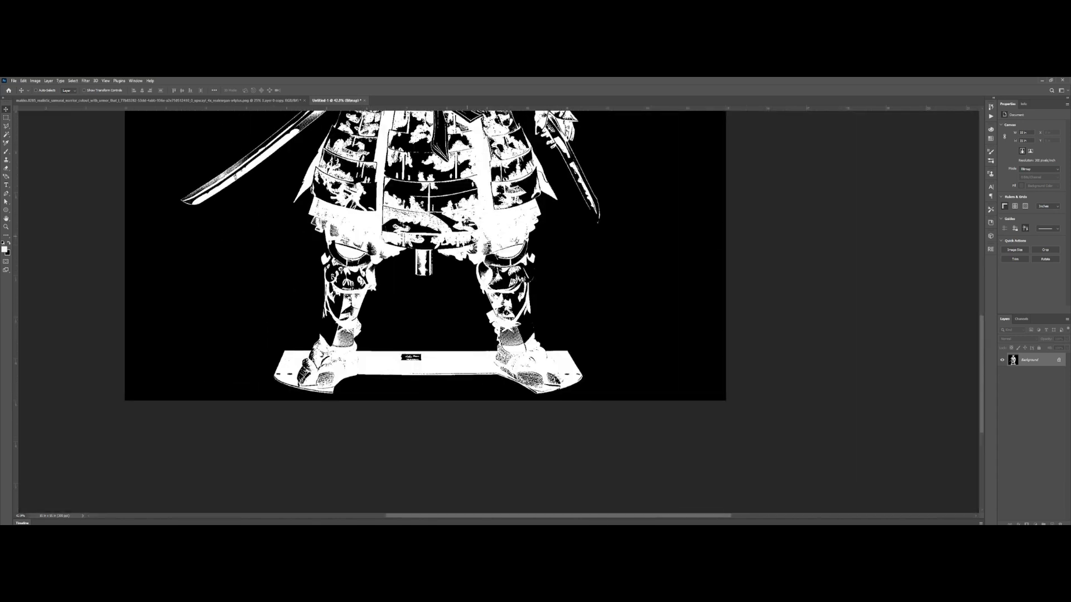
{"action": "left_click_drag", "start_coordinate": [479, 128], "coordinate": [465, 419]}
{"action": "scroll", "coordinate": [468, 322], "scroll_direction": "up", "scroll_amount": 7}
{"action": "scroll", "coordinate": [444, 319], "scroll_direction": "down", "scroll_amount": 3}
{"action": "left_click_drag", "start_coordinate": [444, 319], "coordinate": [497, 287]}
{"action": "scroll", "coordinate": [486, 281], "scroll_direction": "up", "scroll_amount": 6}
{"action": "scroll", "coordinate": [488, 279], "scroll_direction": "down", "scroll_amount": 13}
{"action": "scroll", "coordinate": [435, 256], "scroll_direction": "up", "scroll_amount": 7}
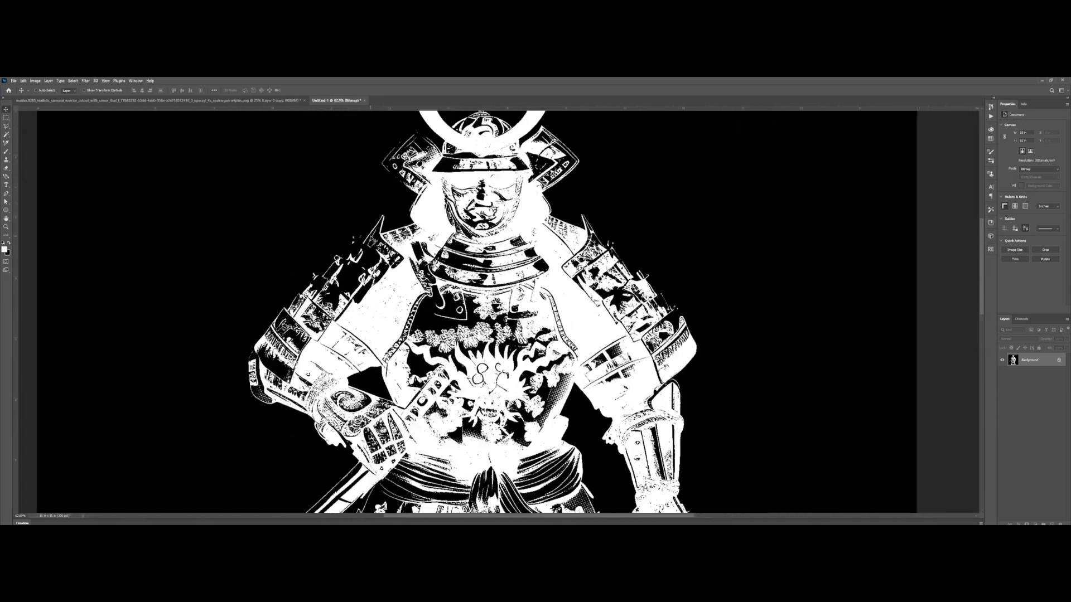
{"action": "scroll", "coordinate": [422, 254], "scroll_direction": "down", "scroll_amount": 12}
- Add a layer mask to the copied samurai layer in the color document and display the mask alone
{"action": "key", "text": "ctrl+Tab"}
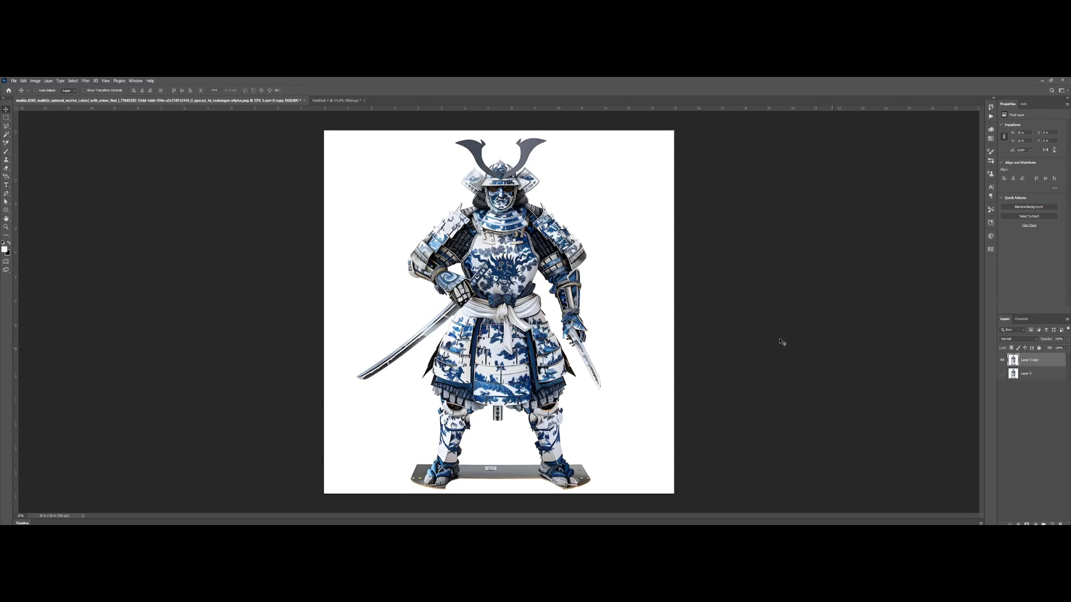
{"action": "key", "text": "ctrl+Tab"}
{"action": "key", "text": "ctrl+Tab"}
{"action": "left_click", "coordinate": [1027, 525]}
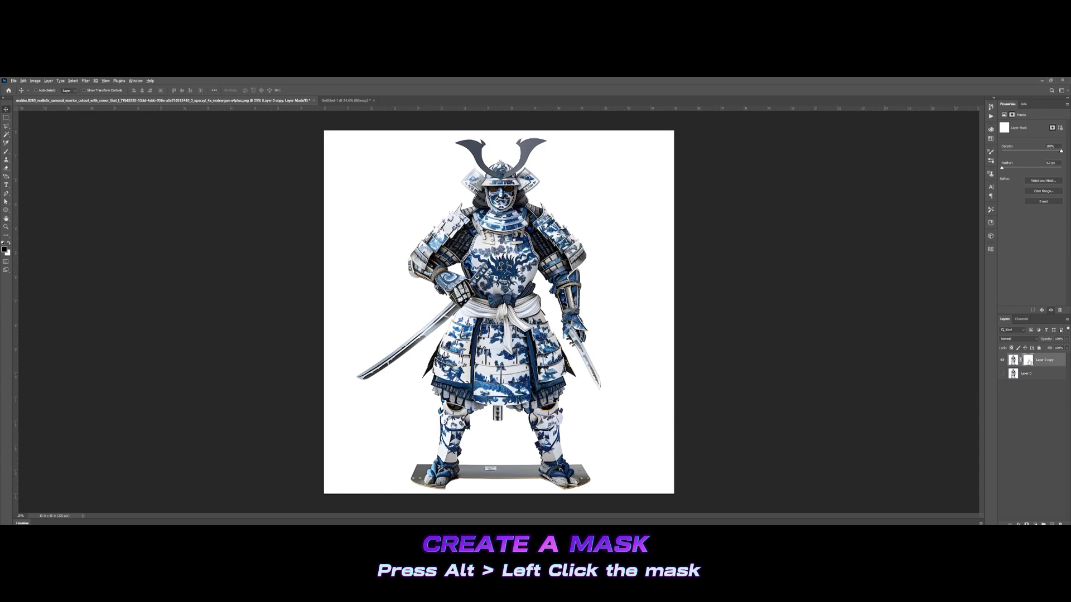
{"action": "left_click", "coordinate": [1027, 360], "text": "alt"}
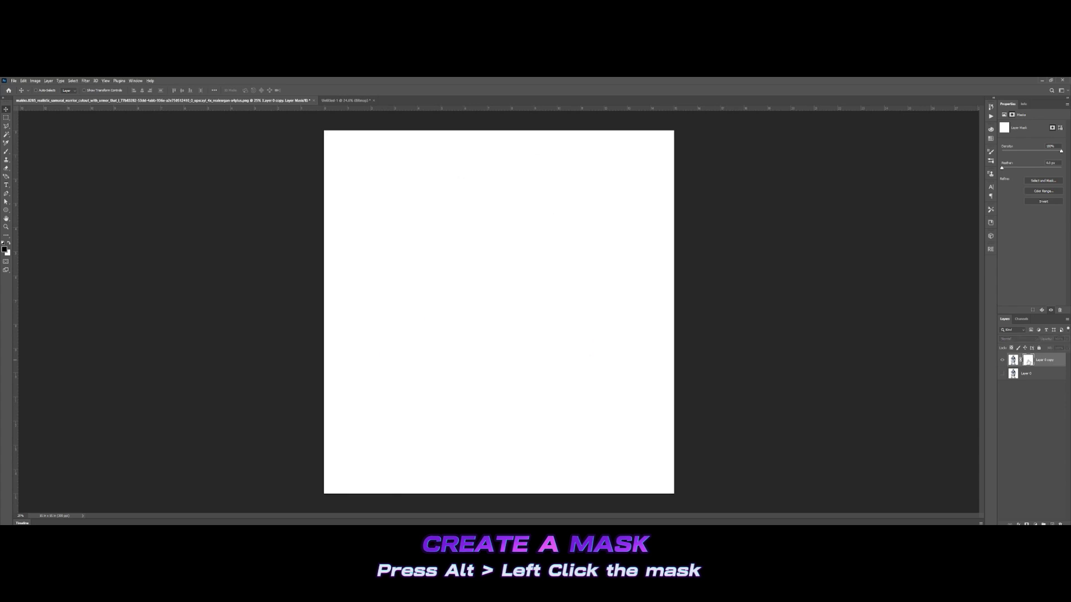
- Paste the halftone bitmap into the layer mask, clear the selection and show the masked samurai in color
{"action": "key", "text": "ctrl+Tab"}
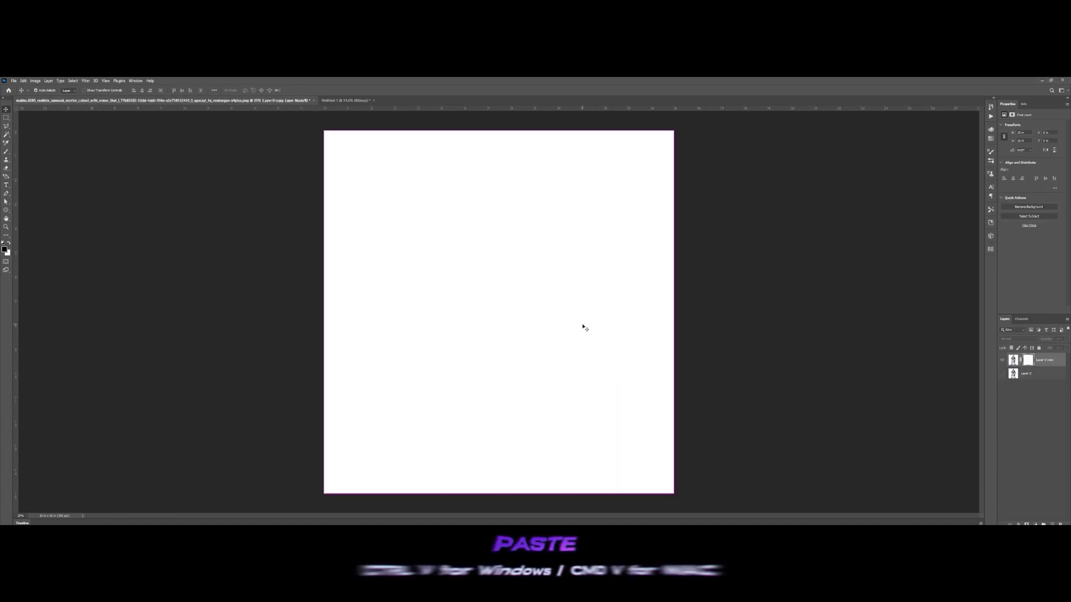
{"action": "key", "text": "ctrl+v"}
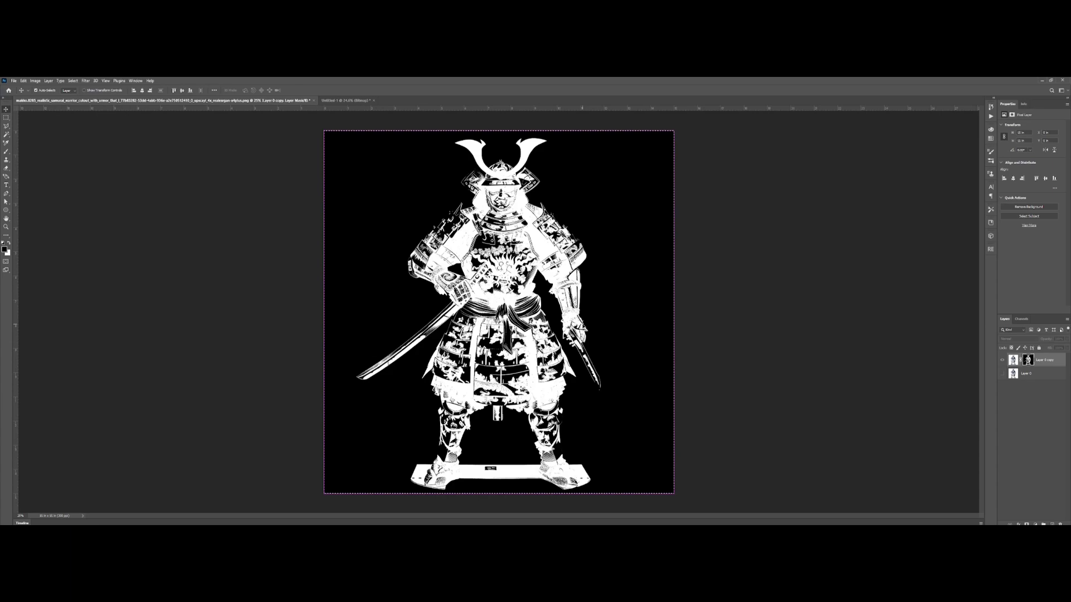
{"action": "key", "text": "ctrl+d"}
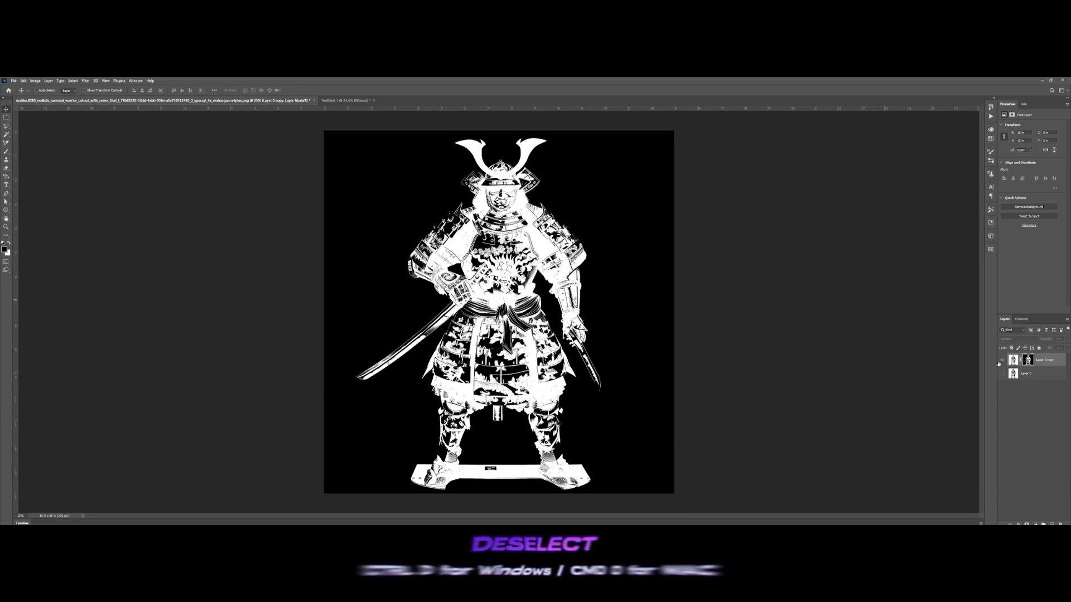
{"action": "left_click", "coordinate": [1002, 362]}
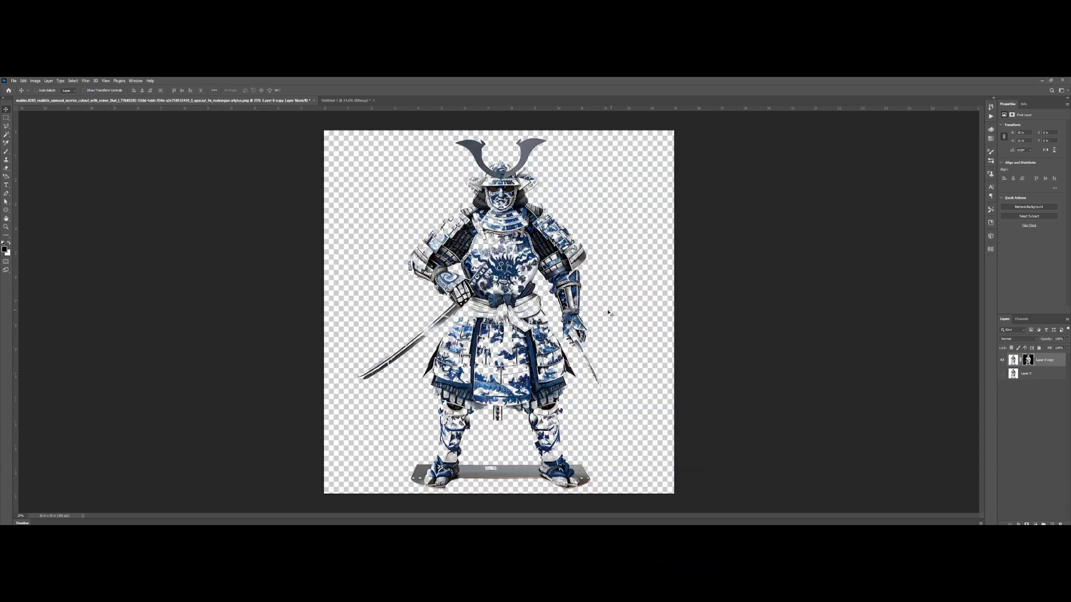
- Add a cream solid color fill layer beneath the masked samurai layer and inspect the halftone against it
{"action": "scroll", "coordinate": [519, 312], "scroll_direction": "up", "scroll_amount": 7}
{"action": "left_click_drag", "start_coordinate": [527, 134], "coordinate": [567, 382]}
{"action": "scroll", "coordinate": [567, 382], "scroll_direction": "down", "scroll_amount": 7}
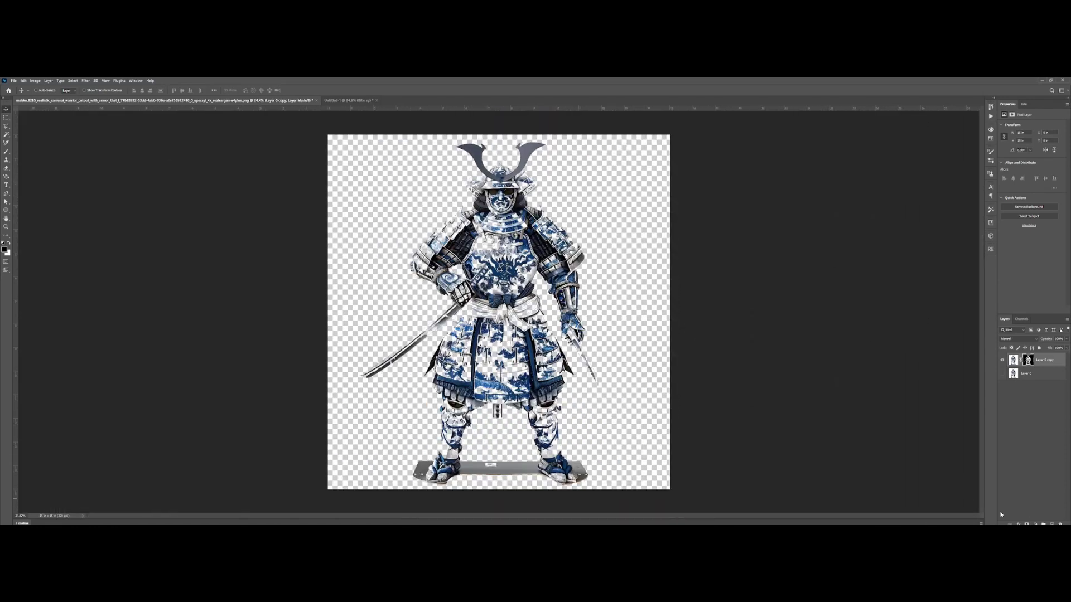
{"action": "left_click", "coordinate": [1035, 525]}
{"action": "left_click", "coordinate": [1036, 411]}
{"action": "key", "text": "Return"}
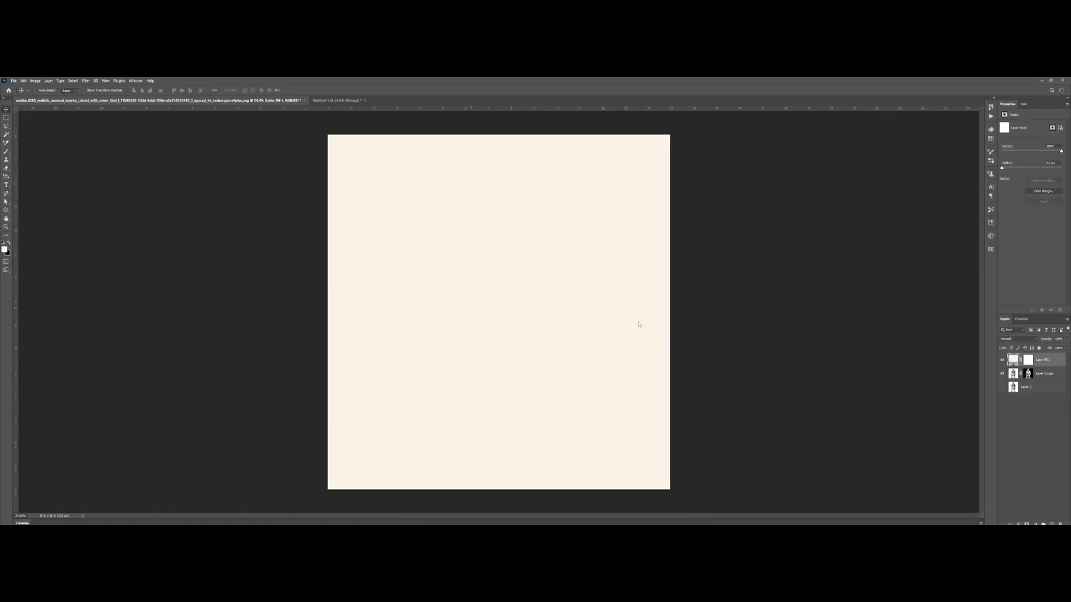
{"action": "scroll", "coordinate": [559, 365], "scroll_direction": "up", "scroll_amount": 9}
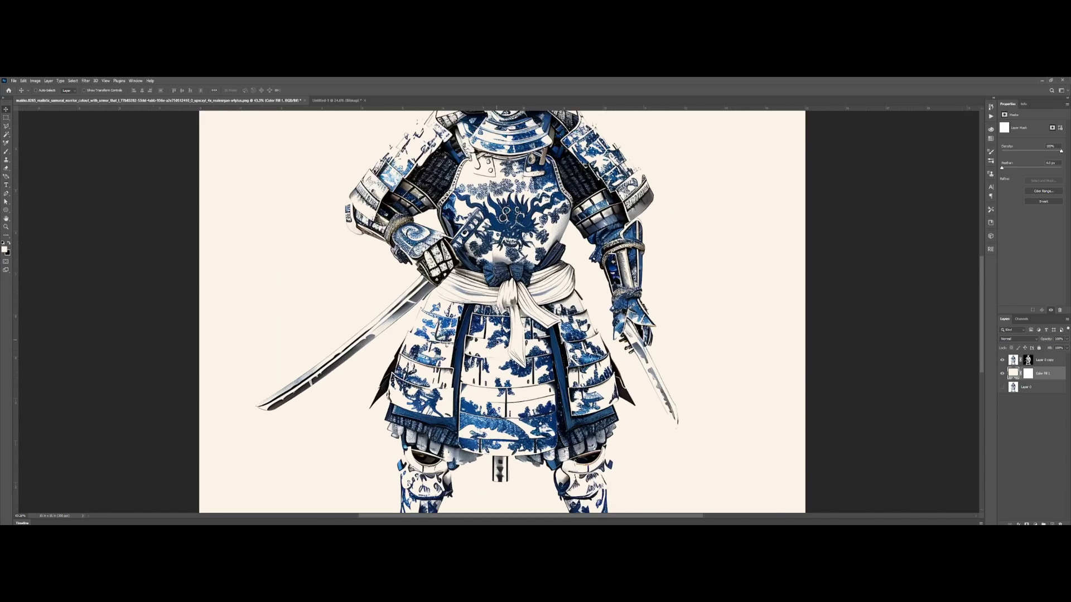
{"action": "left_click_drag", "start_coordinate": [490, 290], "coordinate": [498, 474]}
{"action": "scroll", "coordinate": [559, 371], "scroll_direction": "down", "scroll_amount": 8}
{"action": "scroll", "coordinate": [562, 374], "scroll_direction": "up", "scroll_amount": 1}
- Try a pale blue color for the background fill, cancel the color change and delete the fill layer
{"action": "double_click", "coordinate": [1014, 374]}
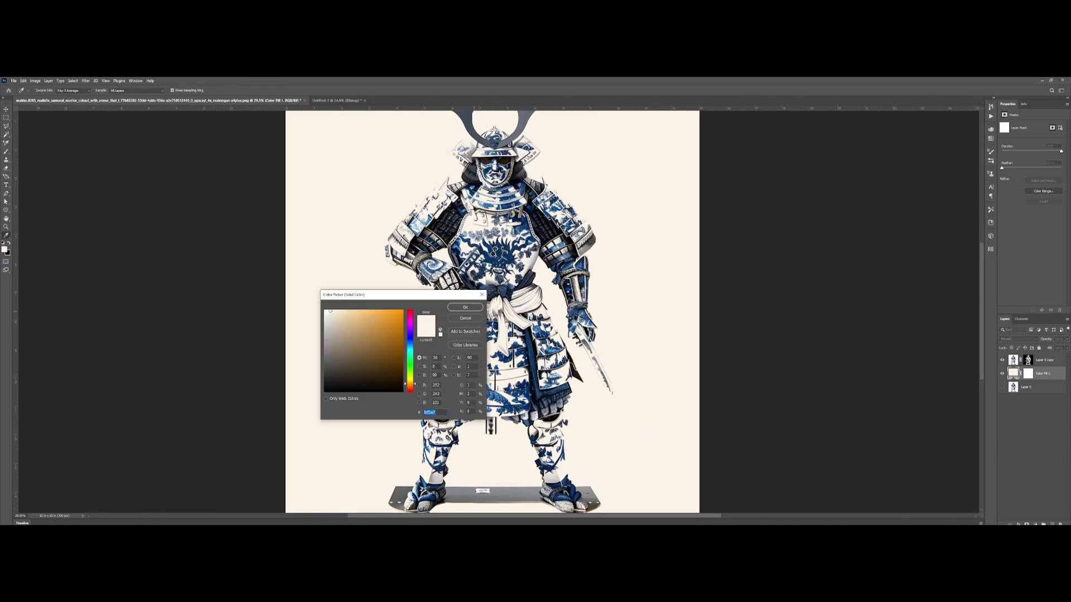
{"action": "mouse_move", "coordinate": [410, 328]}
{"action": "left_mouse_down"}
{"action": "mouse_move", "coordinate": [411, 386]}
{"action": "mouse_move", "coordinate": [408, 324]}
{"action": "mouse_move", "coordinate": [409, 347]}
{"action": "left_mouse_up"}
{"action": "mouse_move", "coordinate": [393, 372]}
{"action": "left_mouse_down"}
{"action": "mouse_move", "coordinate": [400, 380]}
{"action": "mouse_move", "coordinate": [387, 314]}
{"action": "mouse_move", "coordinate": [335, 314]}
{"action": "mouse_move", "coordinate": [330, 325]}
{"action": "mouse_move", "coordinate": [327, 316]}
{"action": "left_mouse_up"}
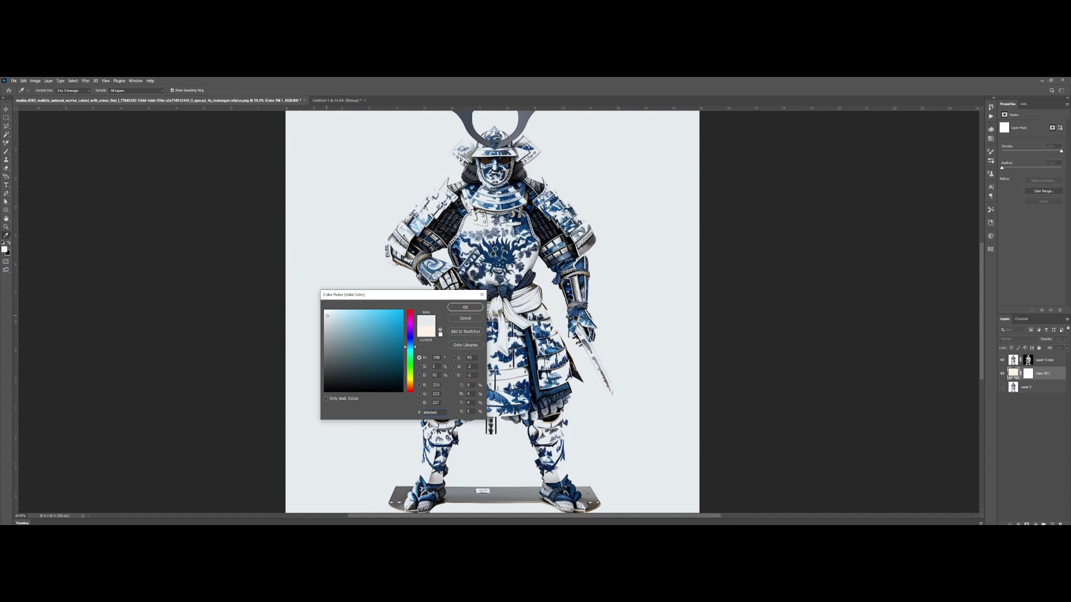
{"action": "left_click", "coordinate": [408, 313]}
{"action": "left_click", "coordinate": [461, 319]}
{"action": "key", "text": "Delete"}
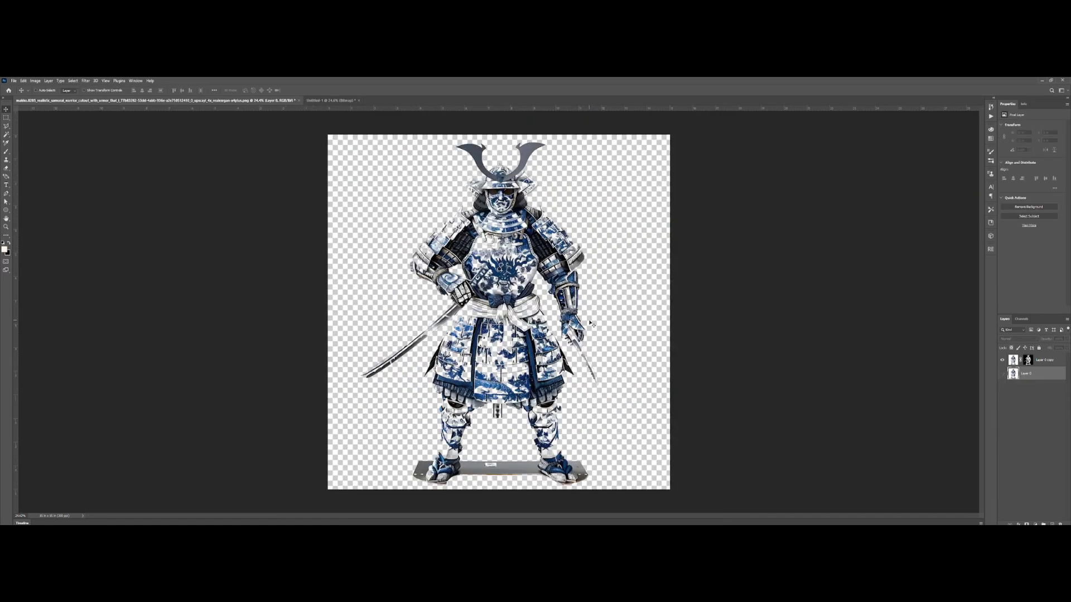
- Trim the empty transparent borders around the masked samurai
{"action": "scroll", "coordinate": [591, 324], "scroll_direction": "up", "scroll_amount": 6}
{"action": "scroll", "coordinate": [592, 324], "scroll_direction": "down", "scroll_amount": 7}
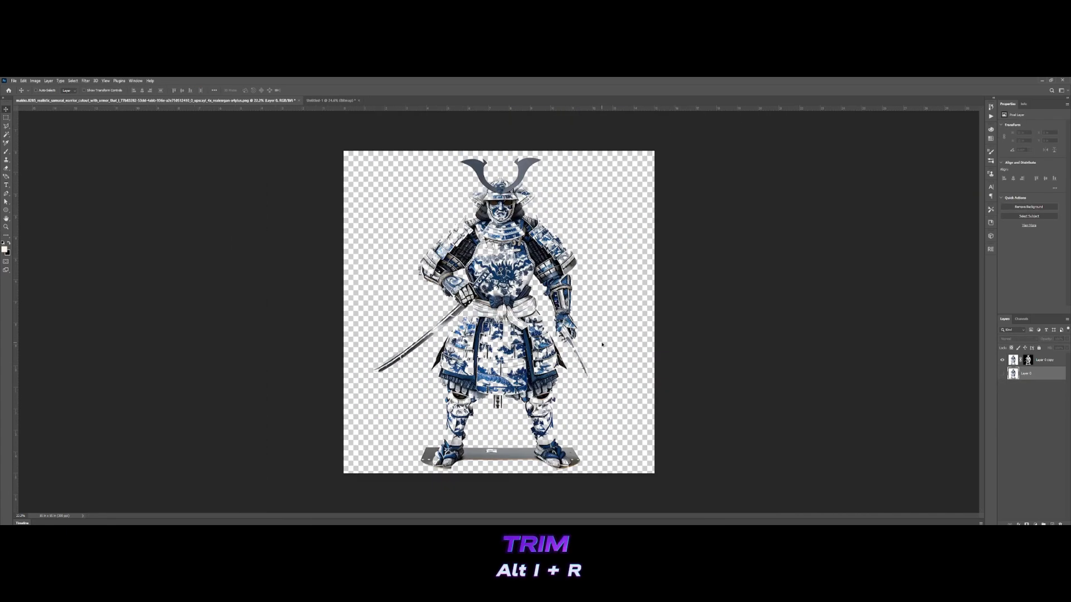
{"action": "key", "text": "alt+i"}
{"action": "key", "text": "r"}
{"action": "key", "text": "Return"}
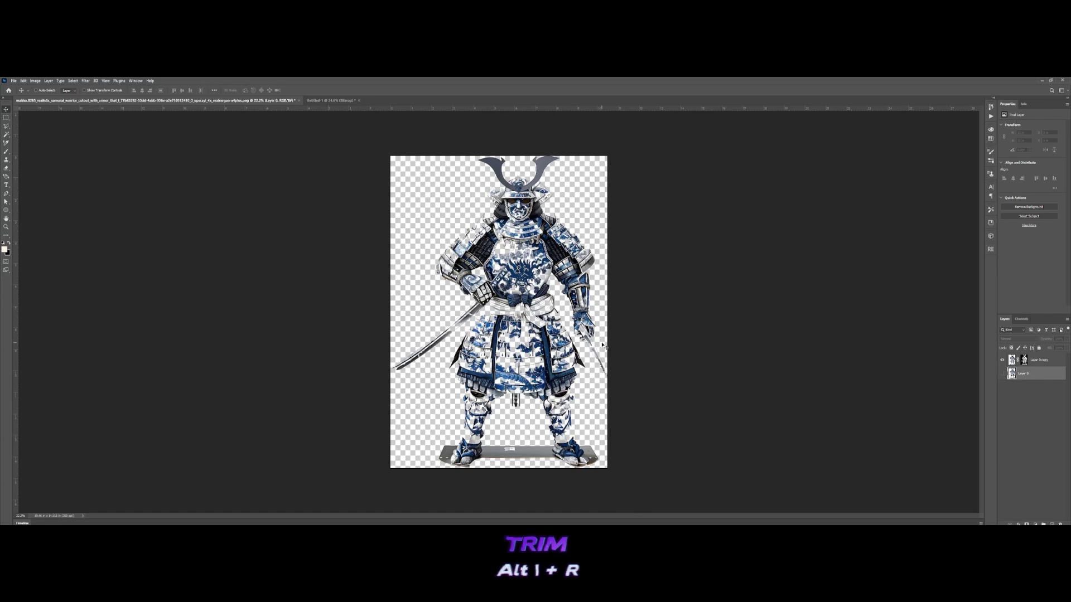
{"action": "key", "text": "ctrl+0"}
{"action": "scroll", "coordinate": [609, 308], "scroll_direction": "down", "scroll_amount": 3}
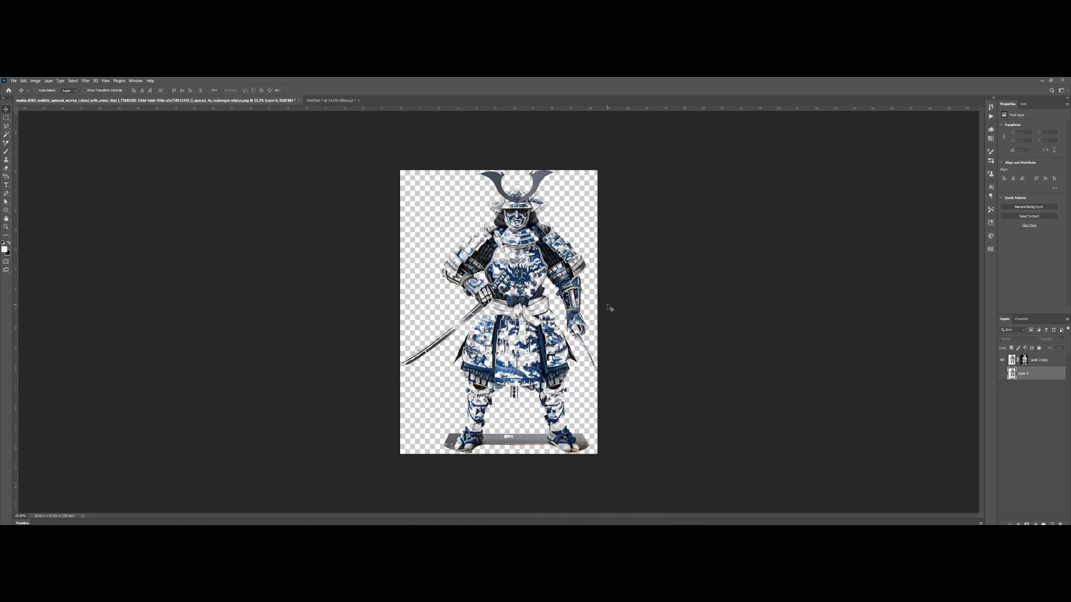
{"action": "scroll", "coordinate": [608, 307], "scroll_direction": "up", "scroll_amount": 2}
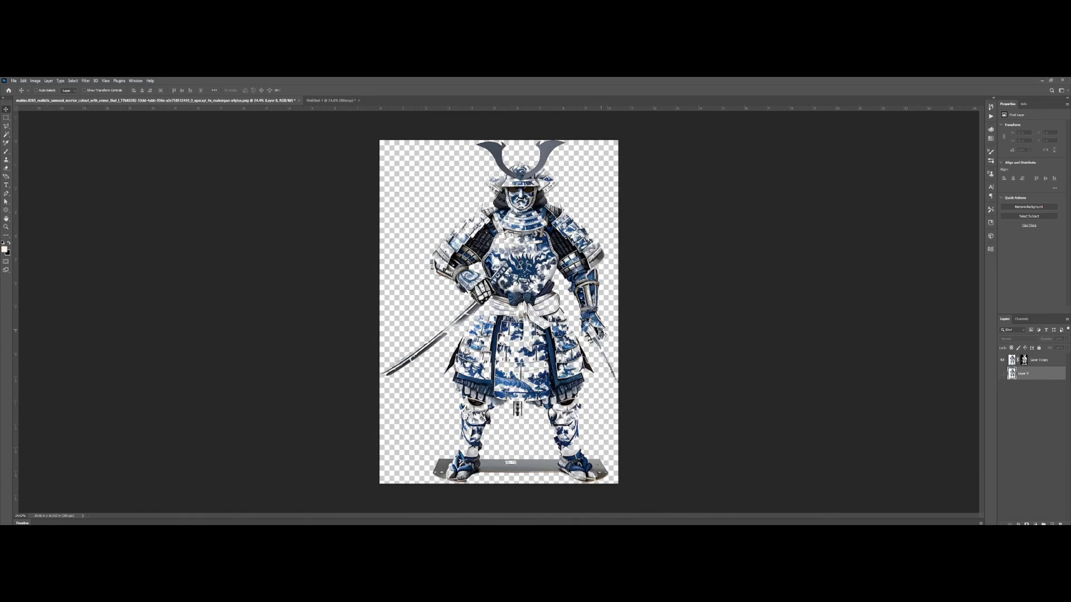
- Try image widths of 15 and 13 inches in the Image Size settings and cancel the resize
{"action": "key", "text": "ctrl+alt+i"}
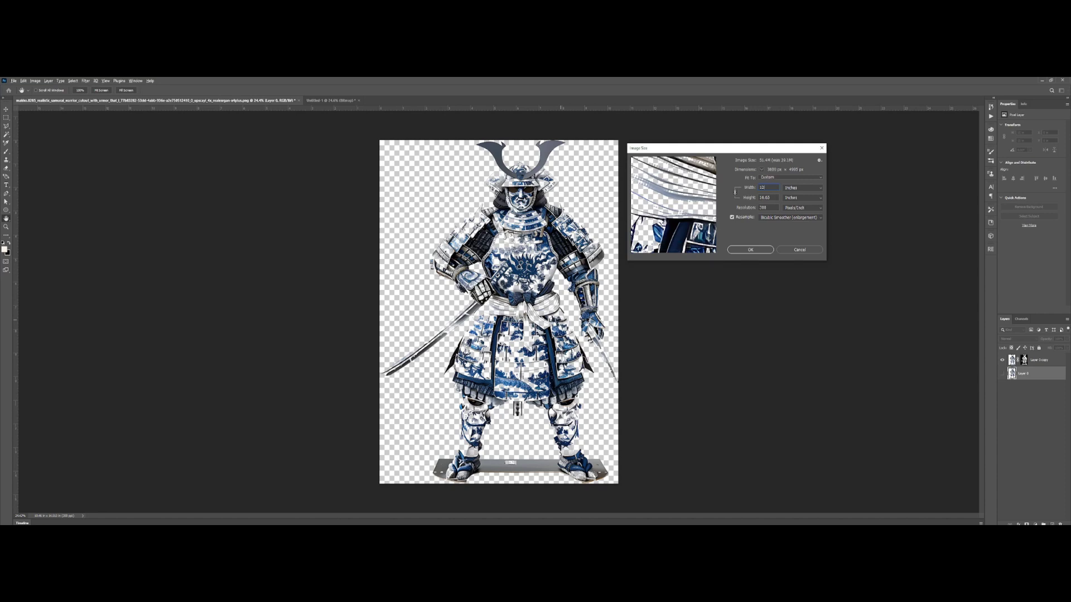
{"action": "type", "text": "15"}
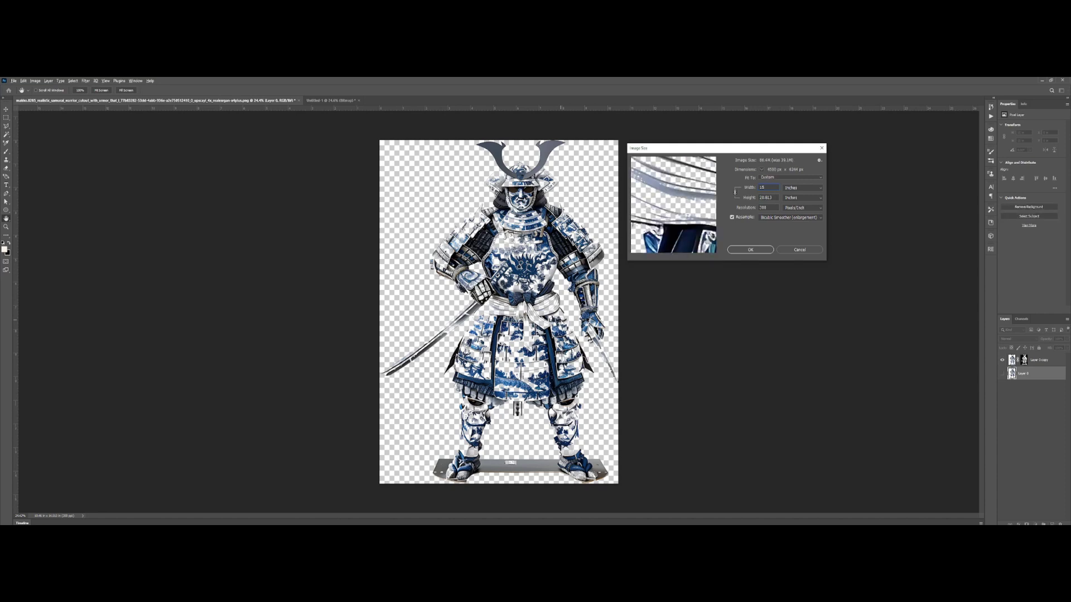
{"action": "key", "text": "BackSpace"}
{"action": "type", "text": "3"}
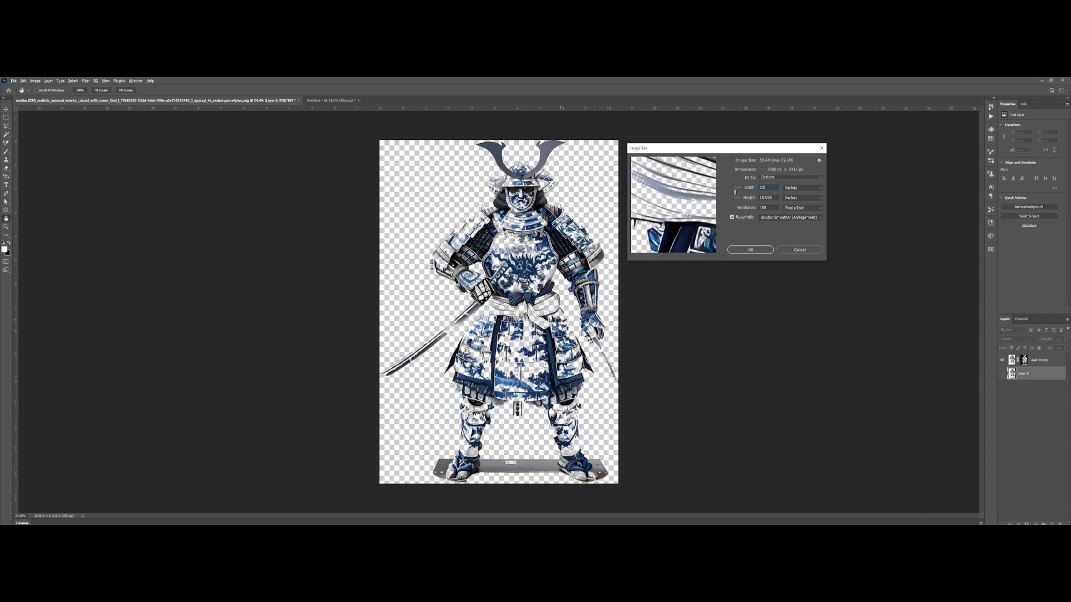
{"action": "key", "text": "Escape"}
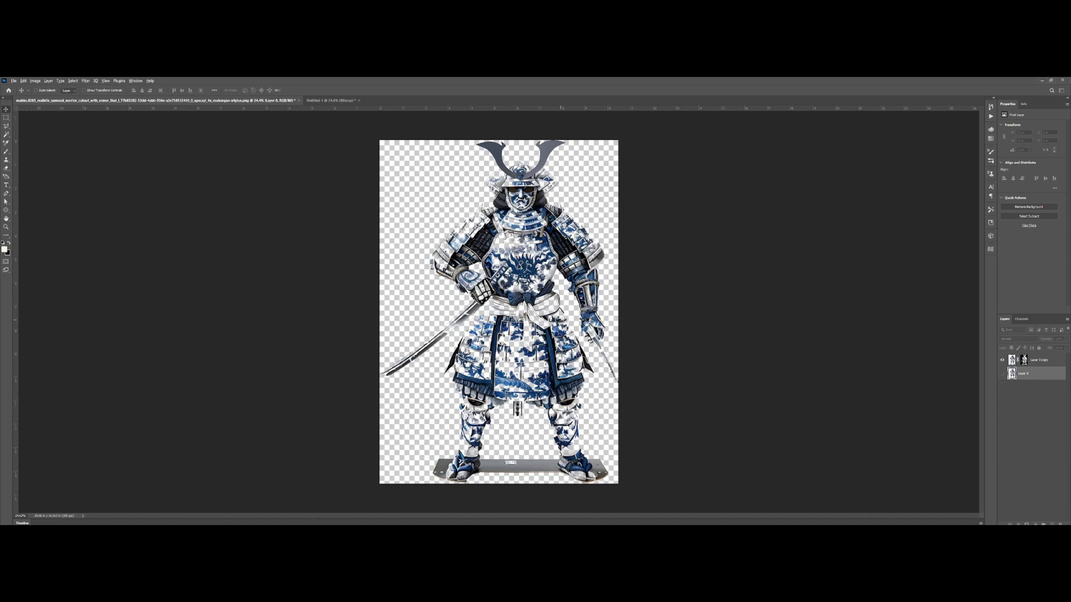
{"action": "scroll", "coordinate": [560, 321], "scroll_direction": "up", "scroll_amount": 2}
{"action": "scroll", "coordinate": [557, 318], "scroll_direction": "down", "scroll_amount": 5}
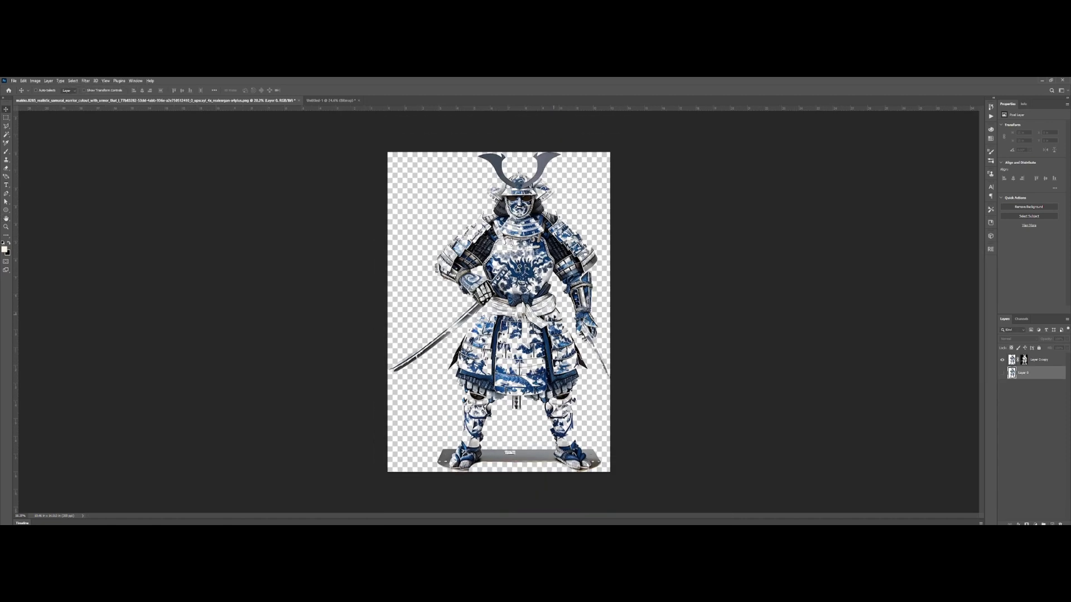
{"action": "scroll", "coordinate": [558, 317], "scroll_direction": "up", "scroll_amount": 3}
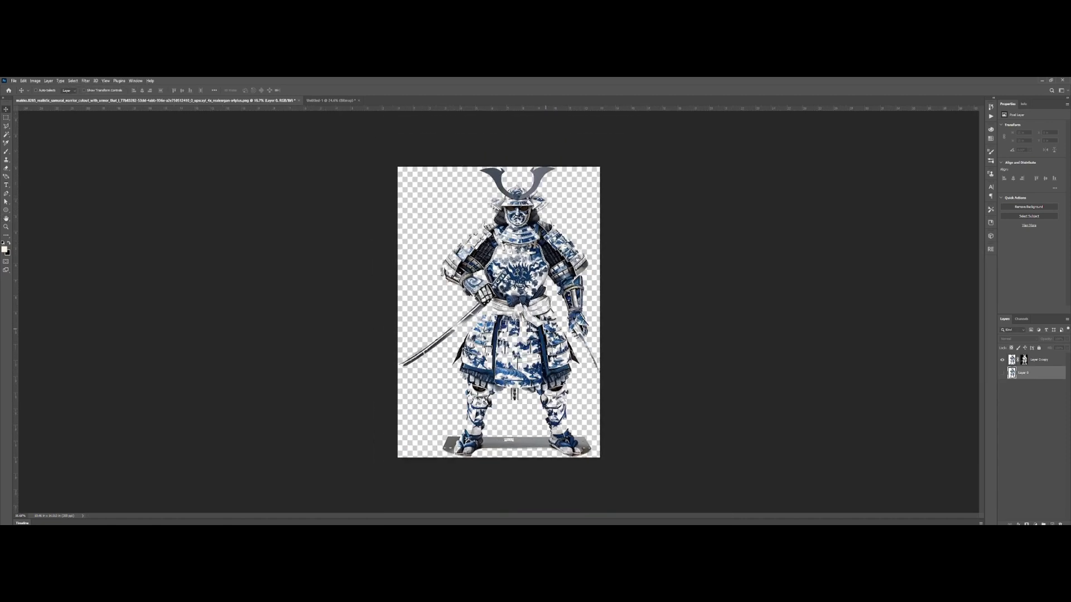